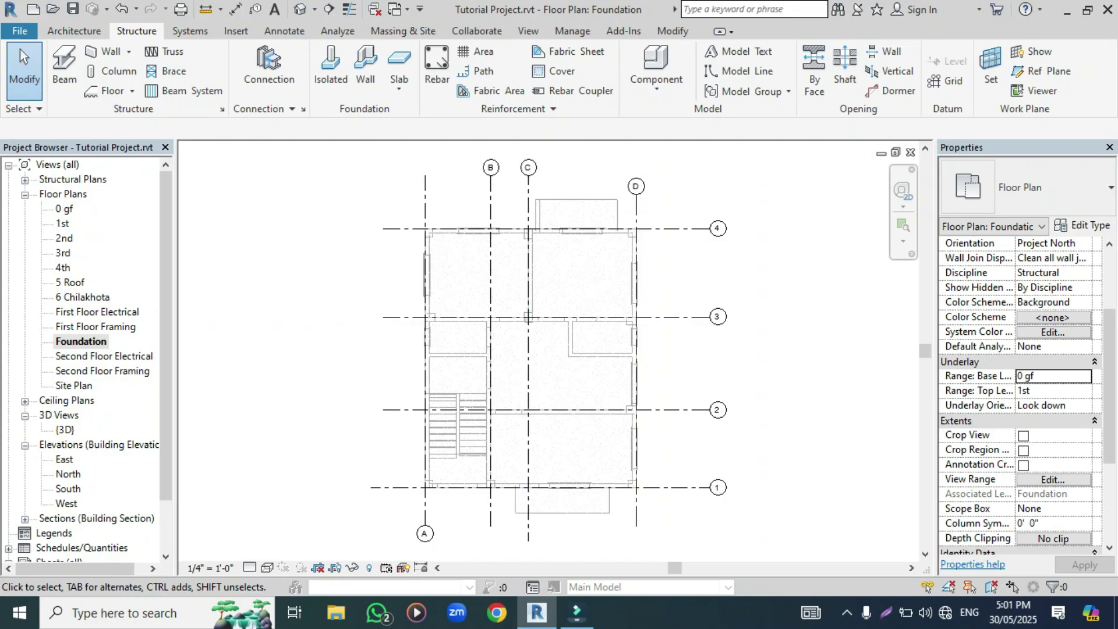
Open the East elevation and inspect the columns between the 0 gf and Foundation levels
{"action": "double_click", "coordinate": [64, 459]}
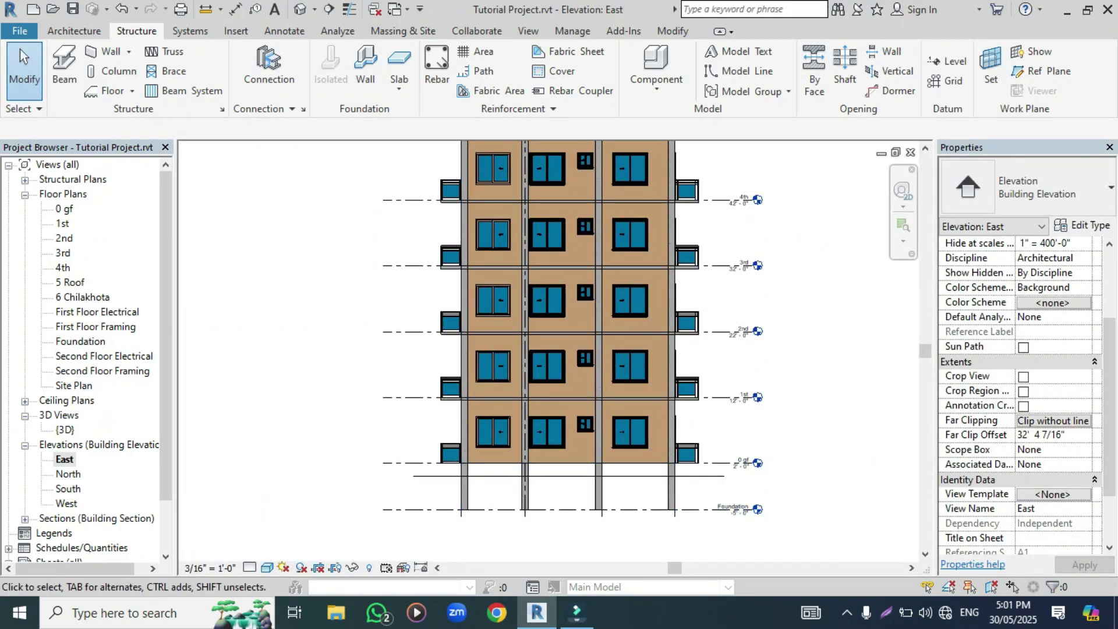
{"action": "scroll", "coordinate": [589, 515], "scroll_direction": "up", "scroll_amount": 5}
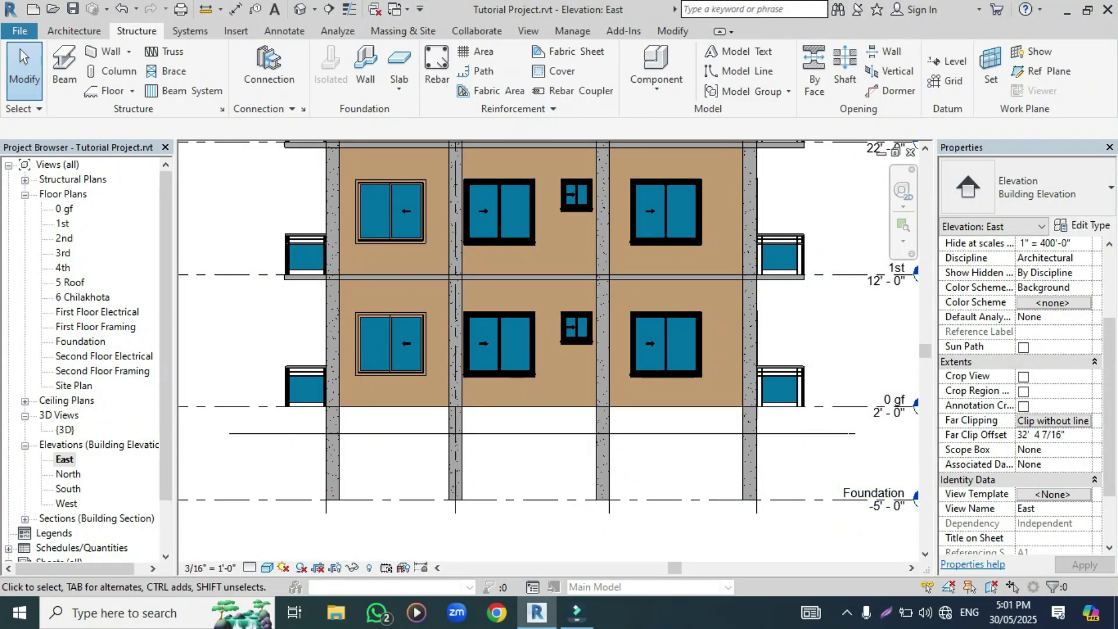
{"action": "scroll", "coordinate": [421, 483], "scroll_direction": "down", "scroll_amount": 1}
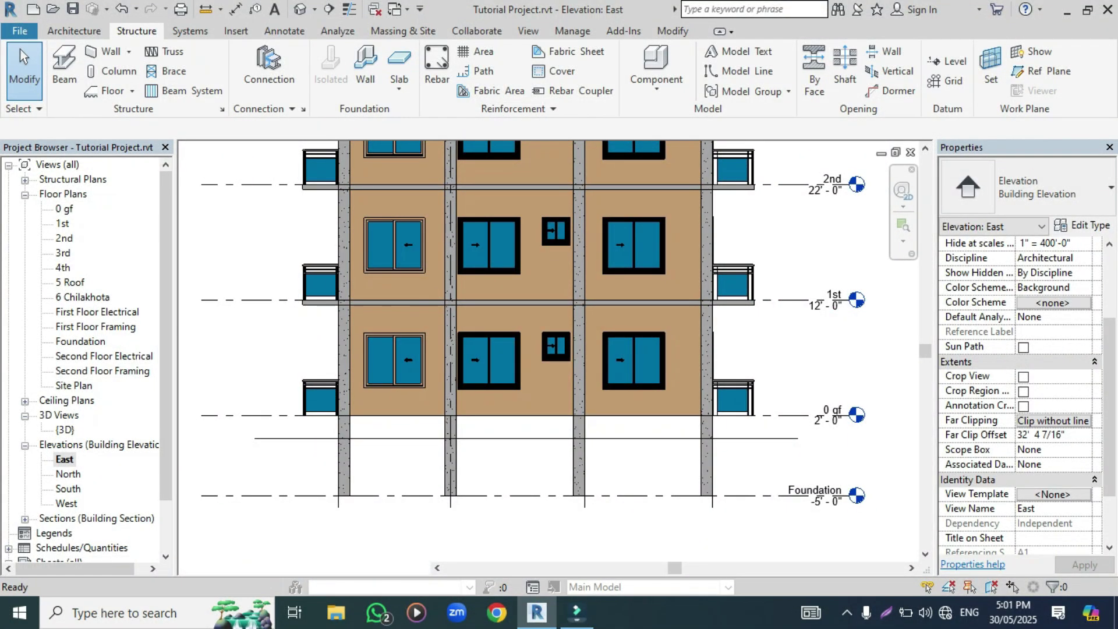
Open the Foundation floor plan and set its underlay base level to Foundation
{"action": "double_click", "coordinate": [80, 341]}
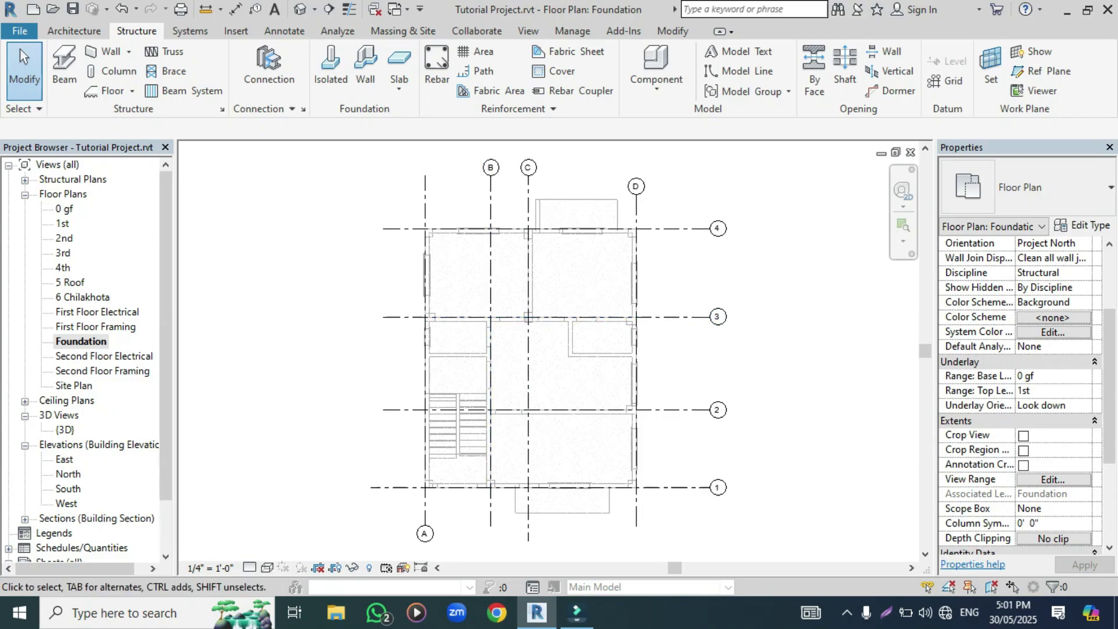
{"action": "scroll", "coordinate": [990, 436], "scroll_direction": "down", "scroll_amount": 3}
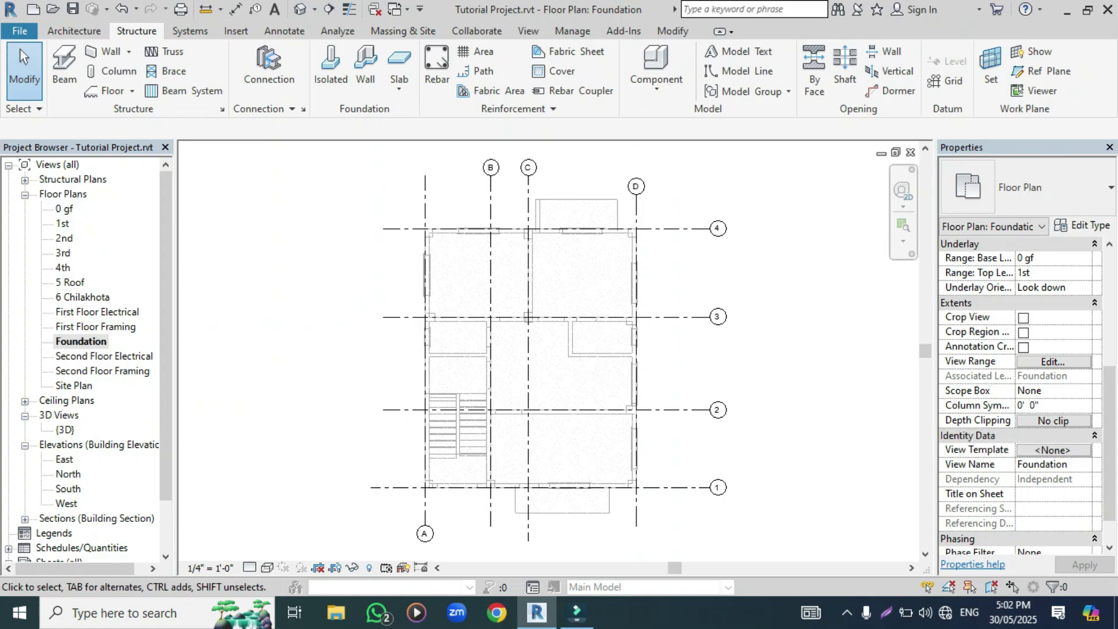
{"action": "scroll", "coordinate": [990, 437], "scroll_direction": "up", "scroll_amount": 1}
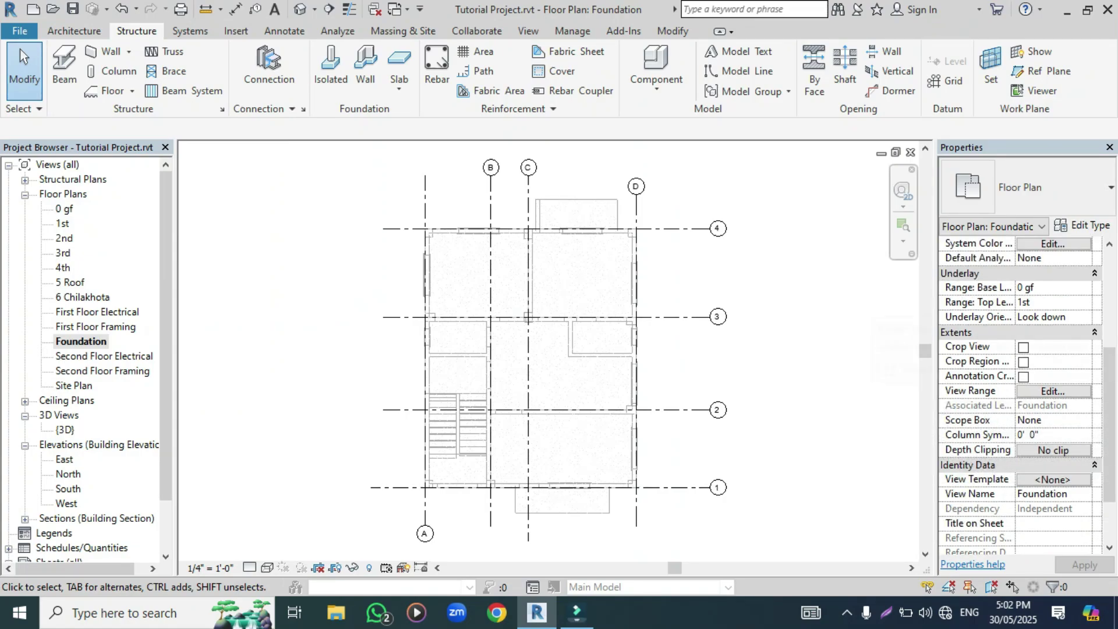
{"action": "scroll", "coordinate": [990, 349], "scroll_direction": "up", "scroll_amount": 1}
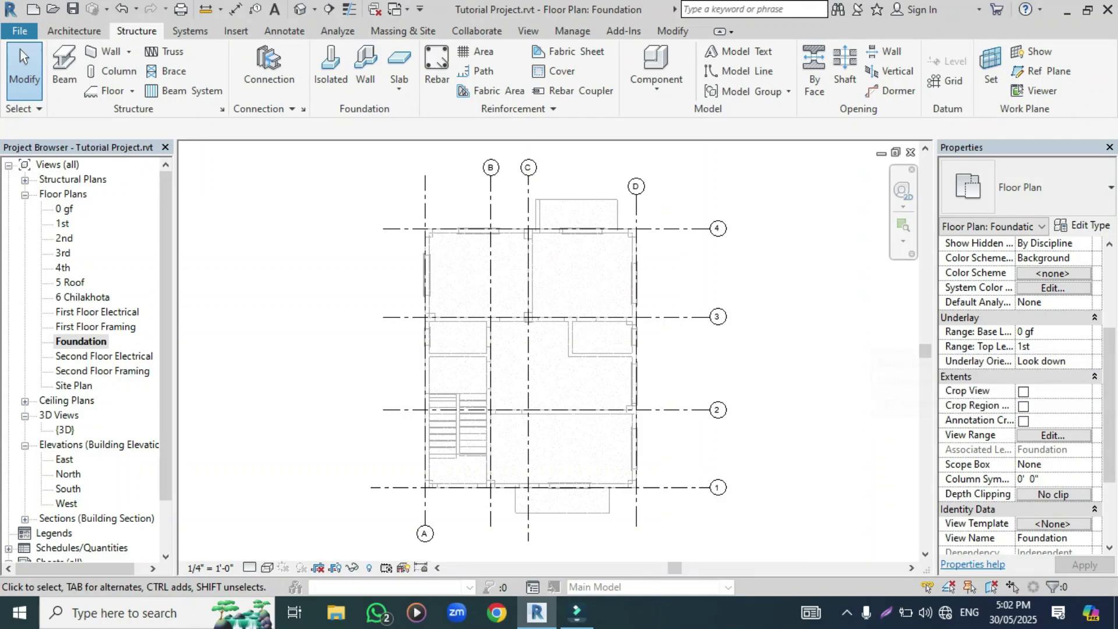
{"action": "left_click", "coordinate": [1051, 332]}
{"action": "left_click", "coordinate": [1084, 331]}
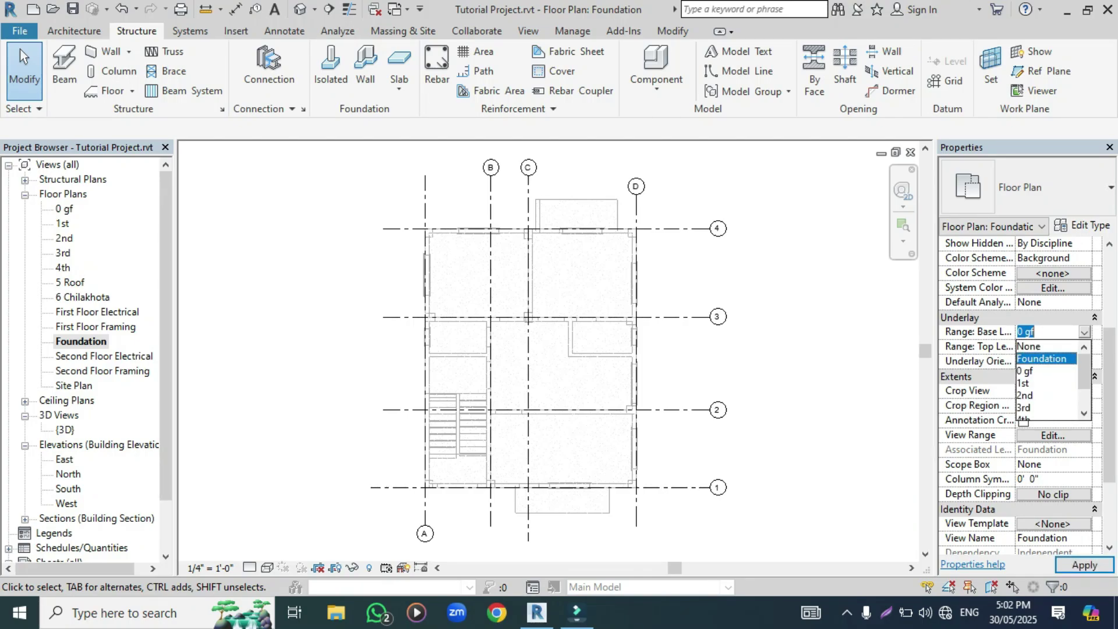
{"action": "left_click", "coordinate": [1042, 358]}
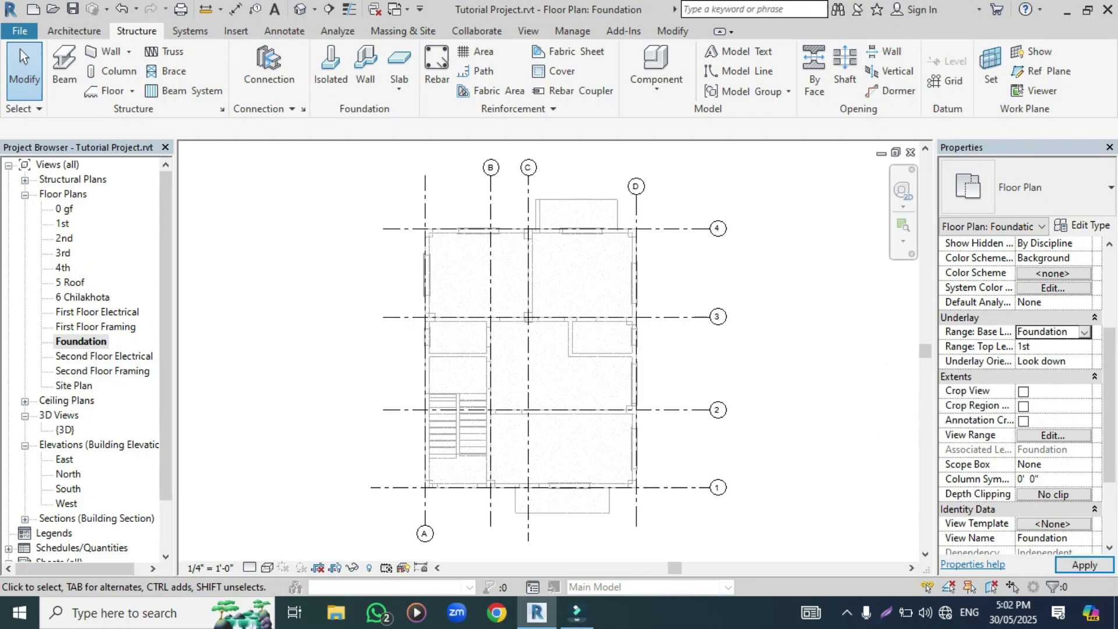
Set the underlay top level of the Foundation plan to 0 gf
{"action": "left_click", "coordinate": [1051, 347]}
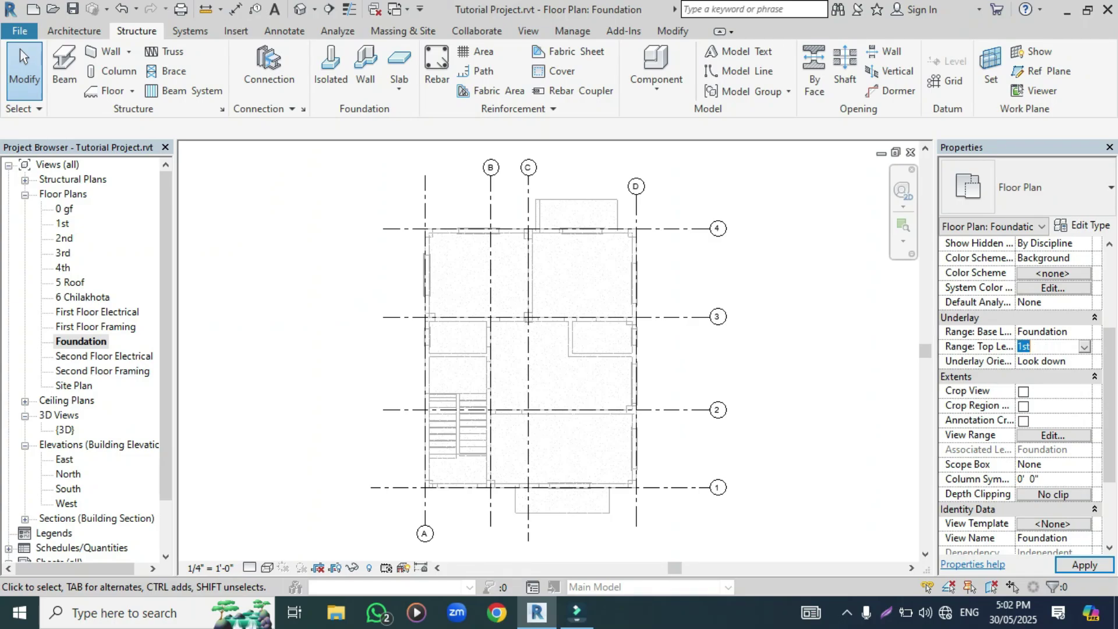
{"action": "left_click", "coordinate": [1084, 346]}
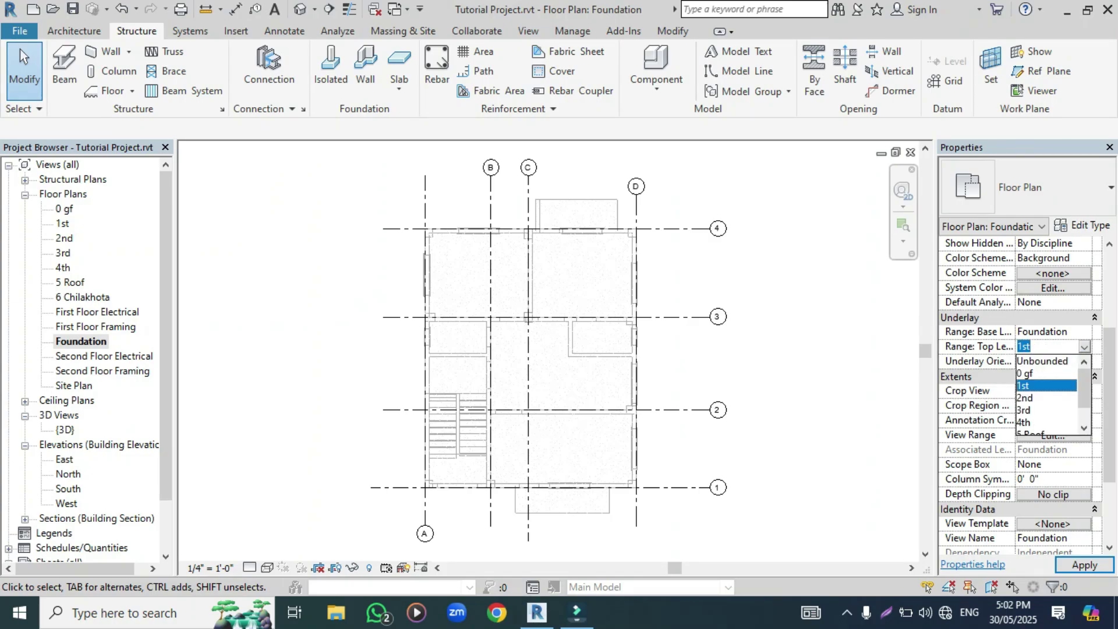
{"action": "scroll", "coordinate": [1046, 393], "scroll_direction": "down", "scroll_amount": 1}
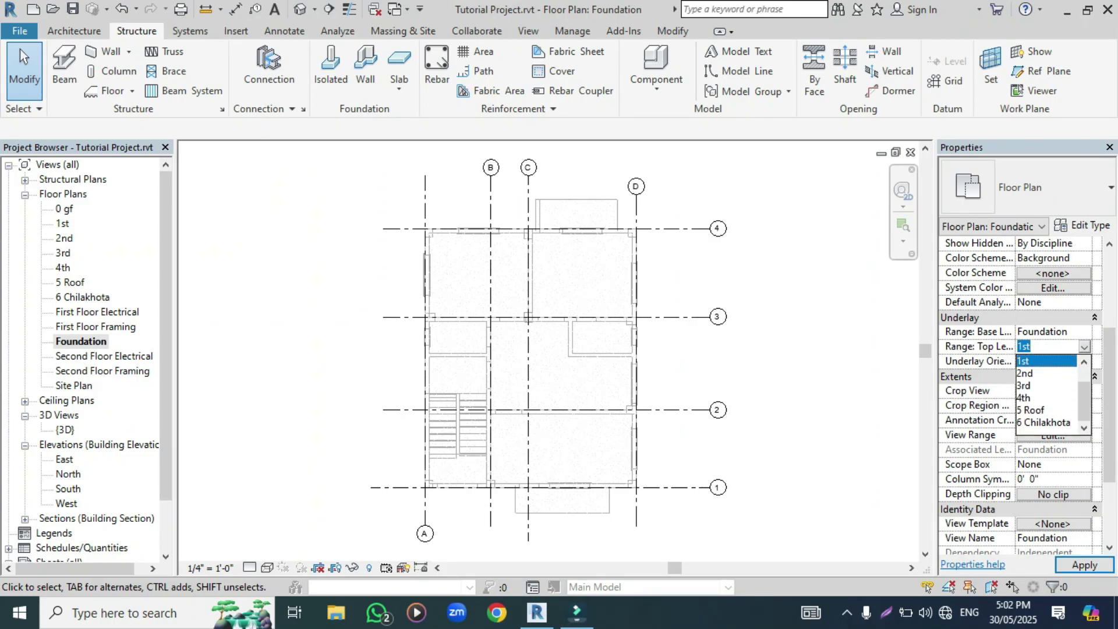
{"action": "scroll", "coordinate": [1046, 393], "scroll_direction": "up", "scroll_amount": 1}
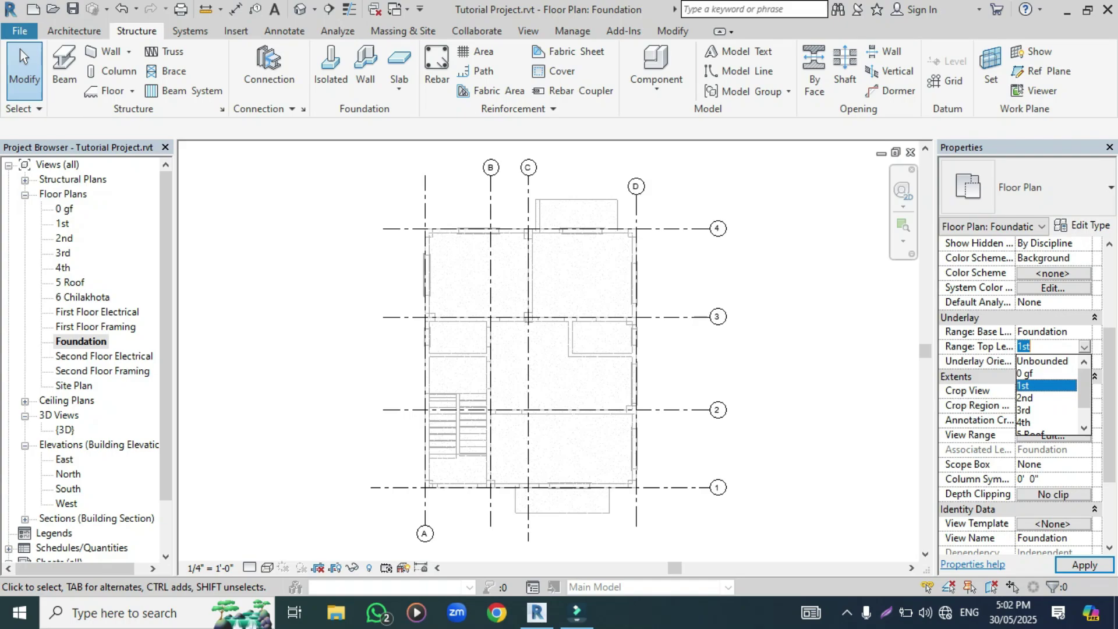
{"action": "left_click", "coordinate": [1046, 373]}
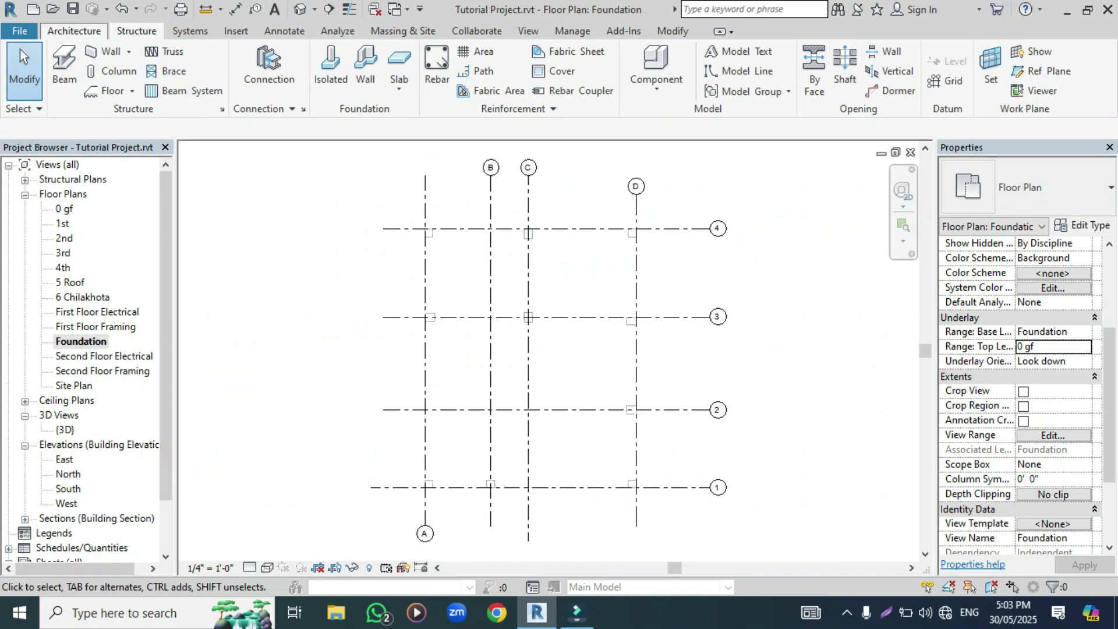
Start the Isolated structural foundation command and agree to load a Structural Foundations family
{"action": "left_click", "coordinate": [74, 31]}
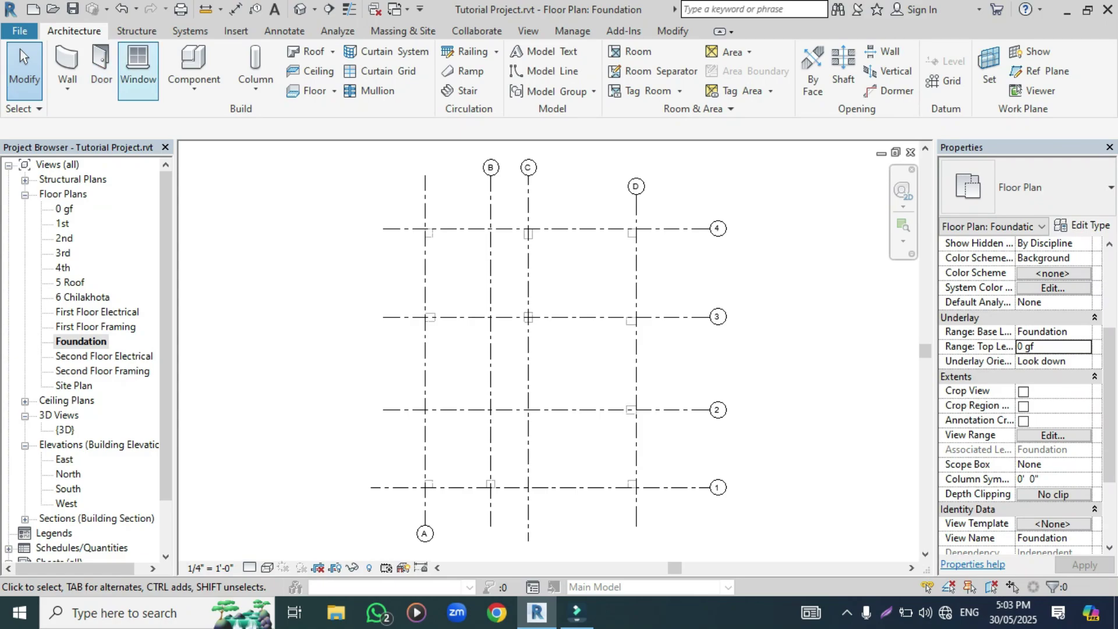
{"action": "left_click", "coordinate": [136, 31]}
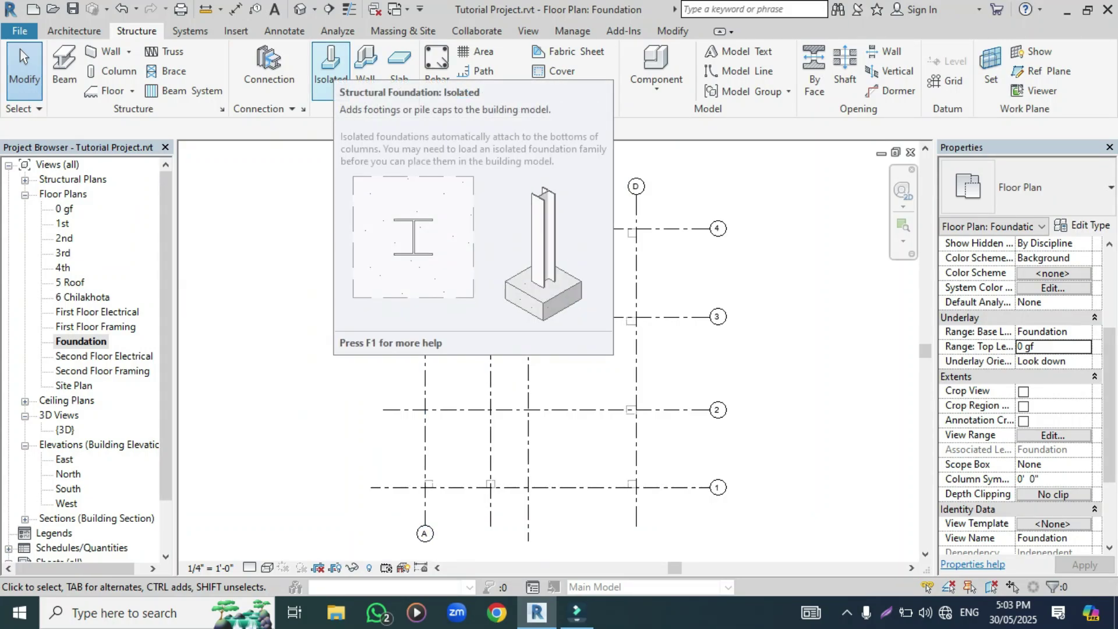
{"action": "left_click", "coordinate": [330, 65]}
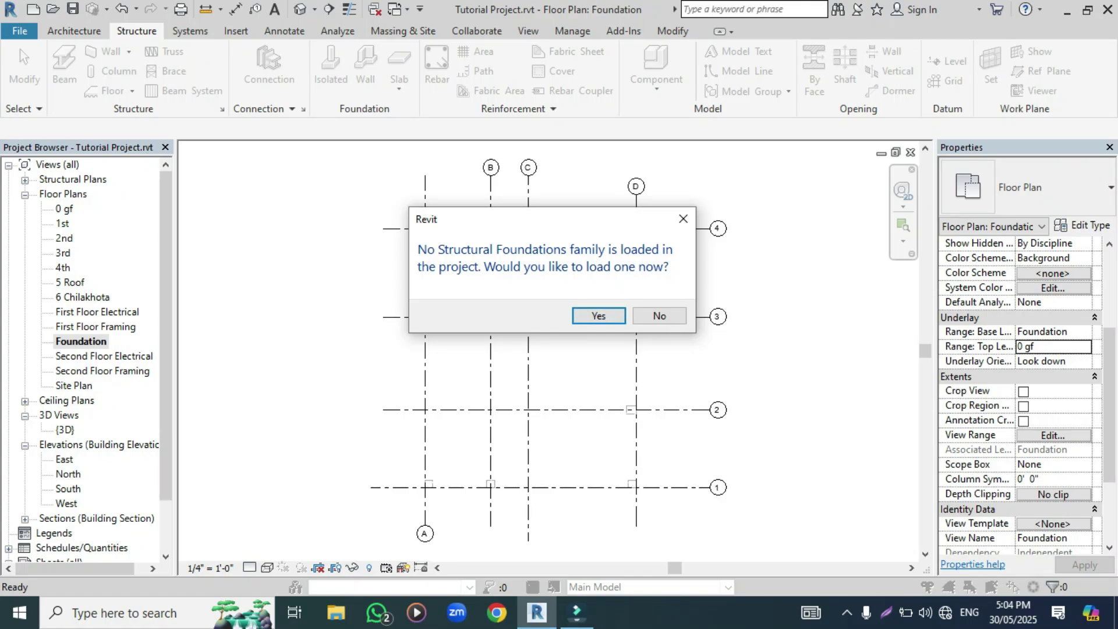
{"action": "left_click", "coordinate": [599, 316]}
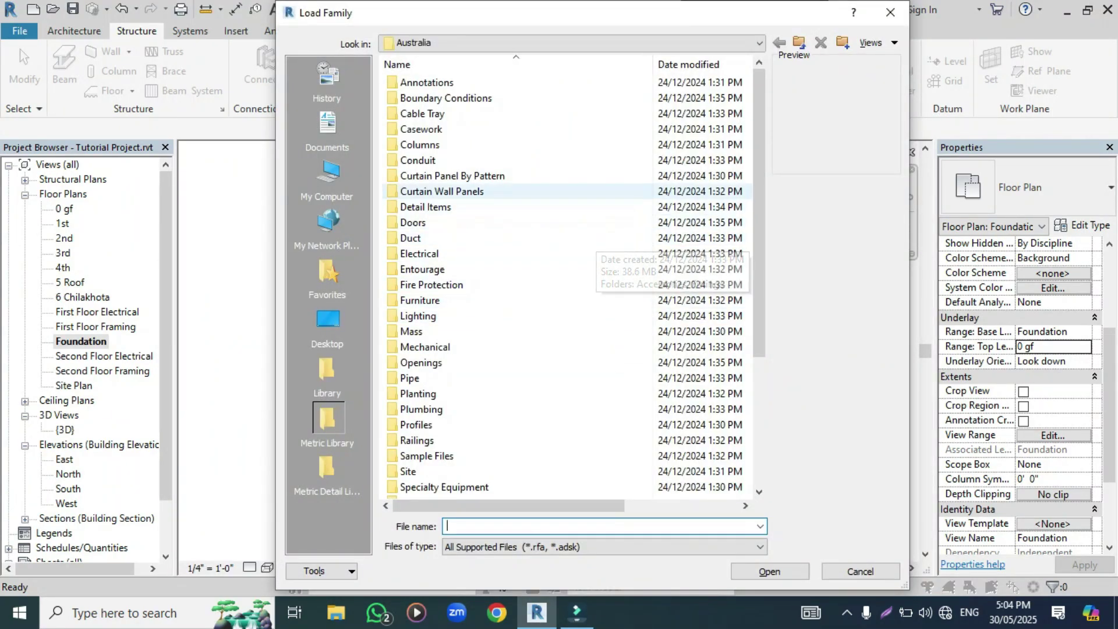
Browse from the Australia library to the Structural Foundations folder of the US Imperial library
{"action": "scroll", "coordinate": [758, 245], "scroll_direction": "down", "scroll_amount": 2}
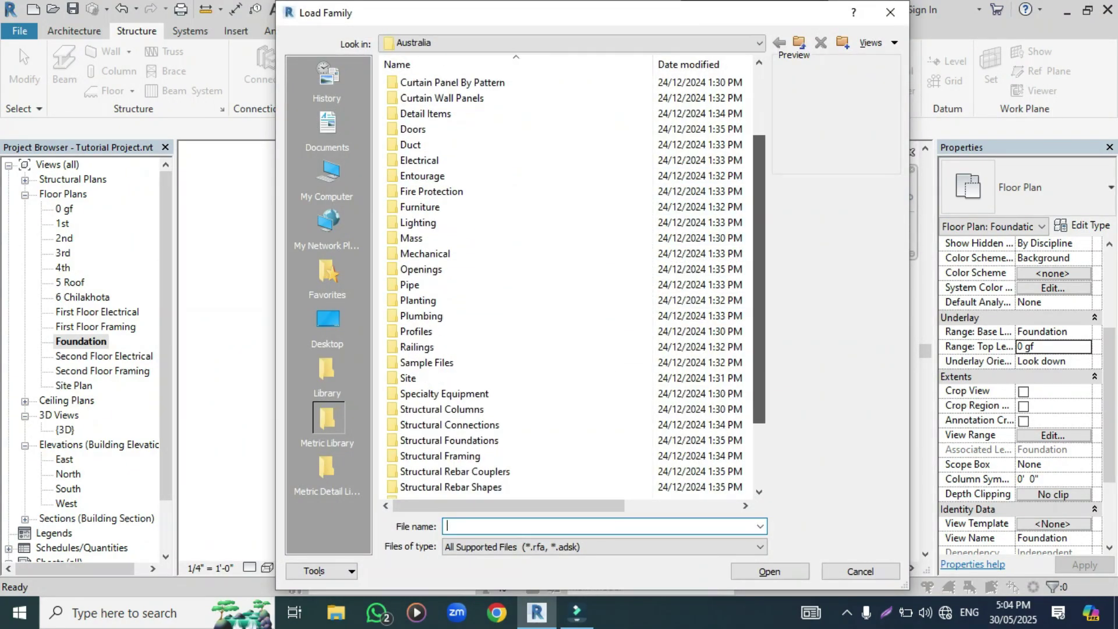
{"action": "scroll", "coordinate": [759, 291], "scroll_direction": "down", "scroll_amount": 2}
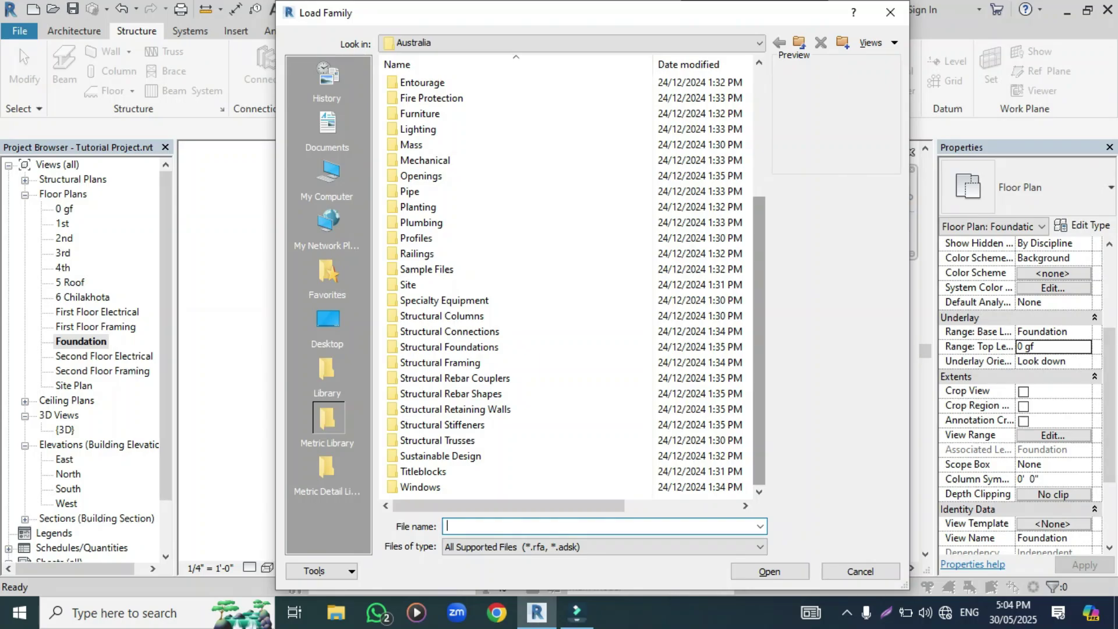
{"action": "scroll", "coordinate": [571, 229], "scroll_direction": "up", "scroll_amount": 4}
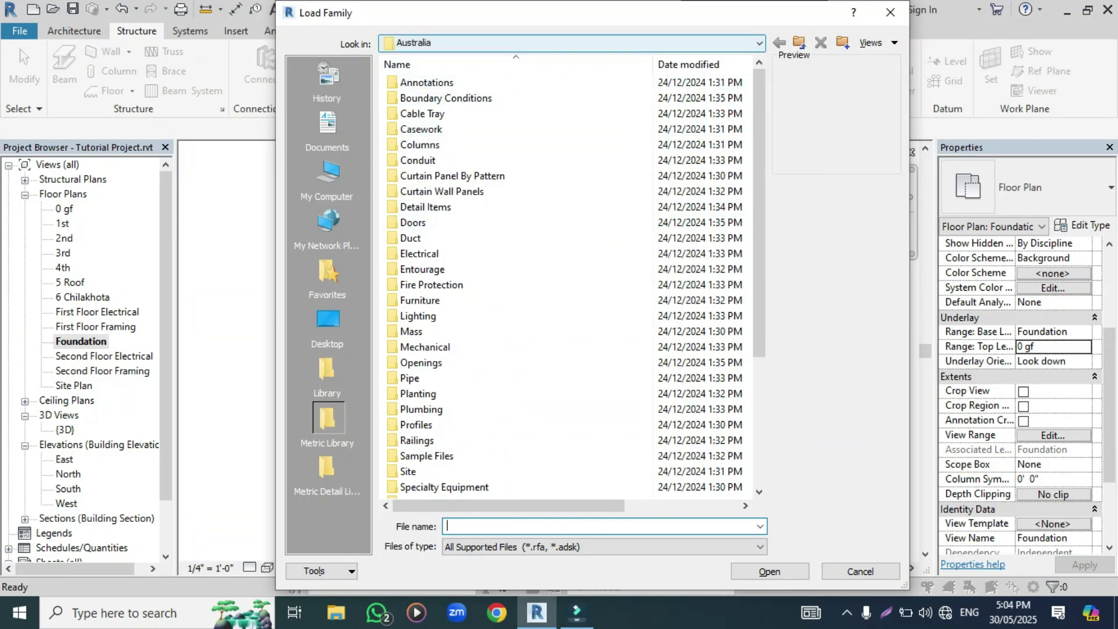
{"action": "left_click", "coordinate": [583, 42]}
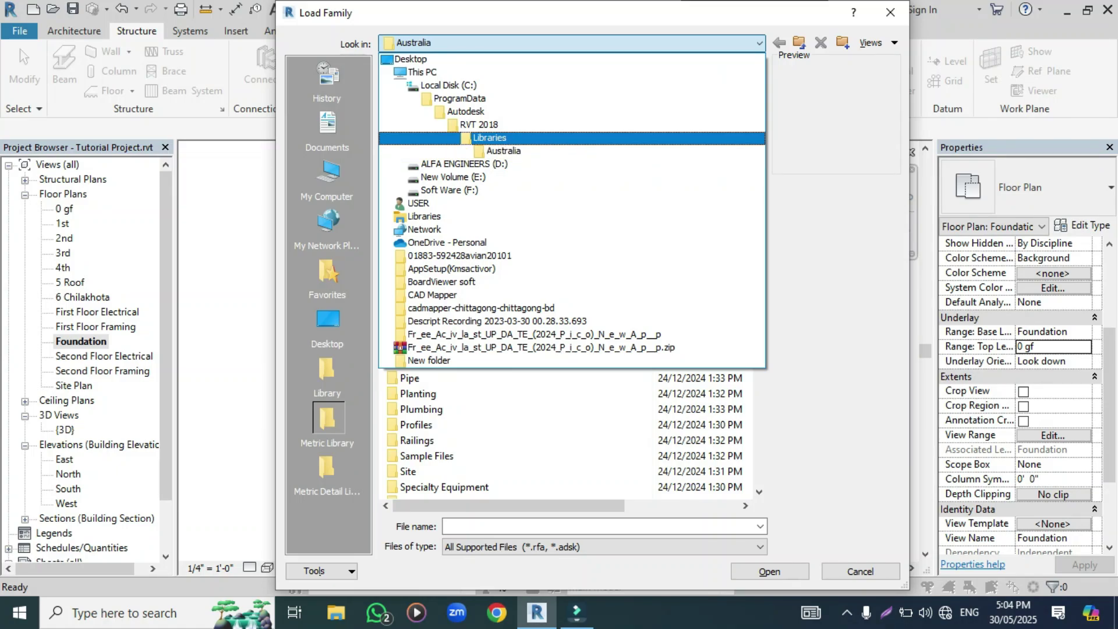
{"action": "left_click", "coordinate": [489, 138]}
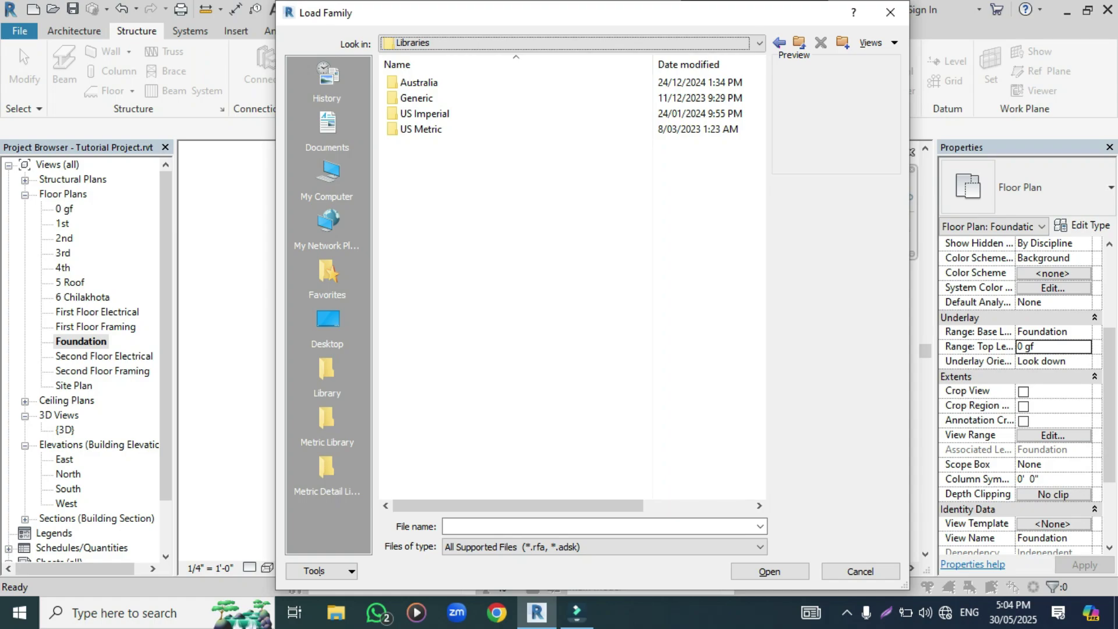
{"action": "double_click", "coordinate": [425, 113]}
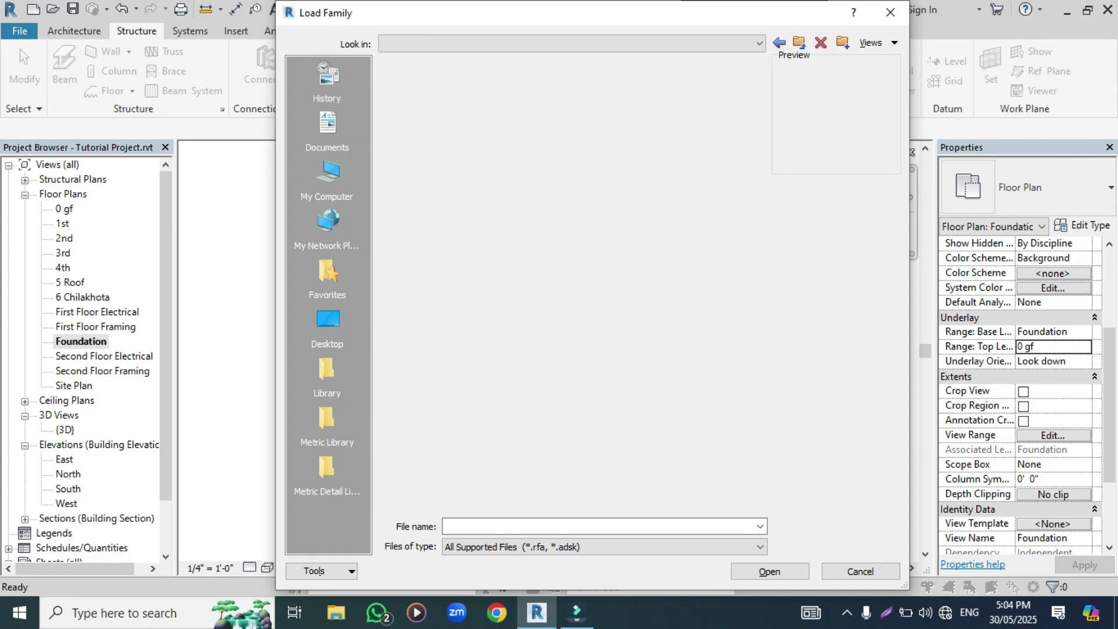
{"action": "scroll", "coordinate": [454, 175], "scroll_direction": "down", "scroll_amount": 4}
{"action": "scroll", "coordinate": [512, 175], "scroll_direction": "down", "scroll_amount": 1}
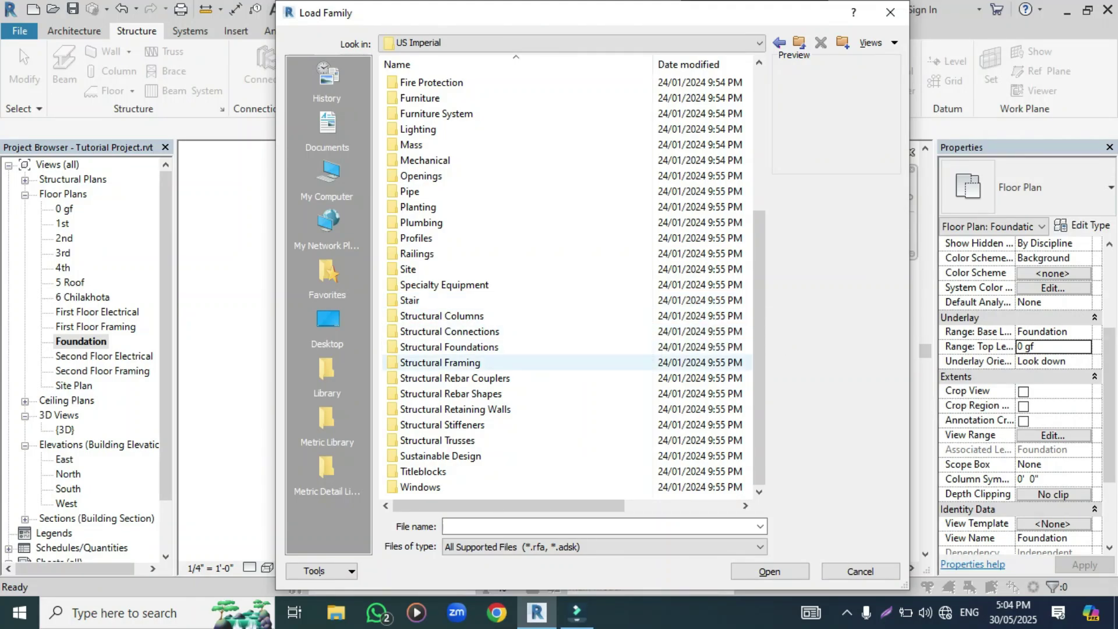
{"action": "double_click", "coordinate": [448, 346]}
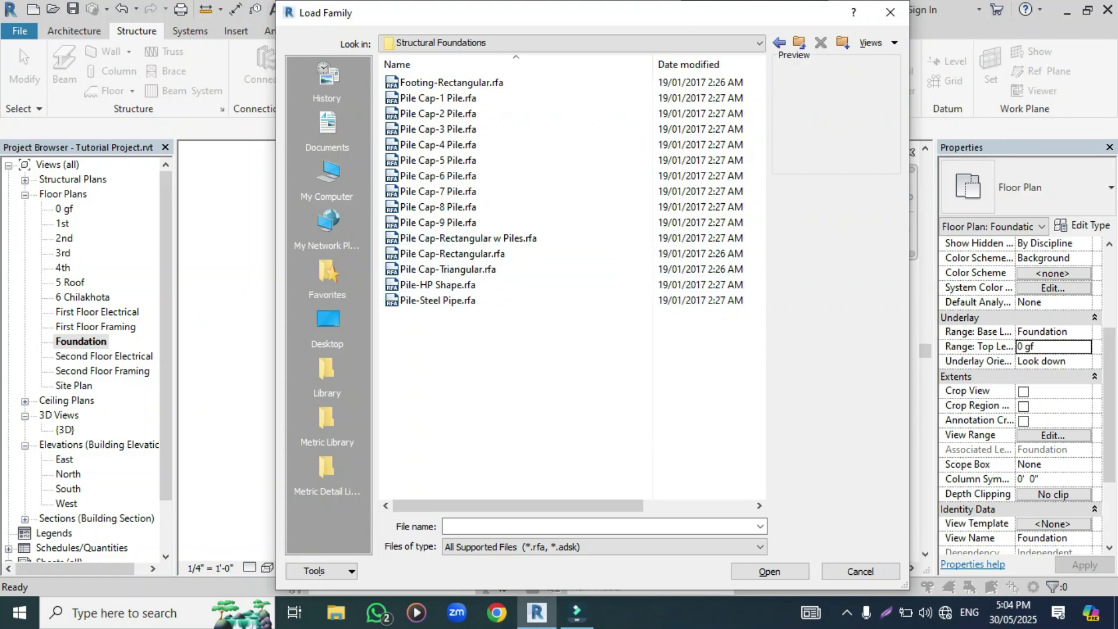
Preview the Footing-Rectangular family and the pile cap families from Pile Cap-1 Pile to Pile Cap-9 Pile
{"action": "left_click", "coordinate": [445, 83]}
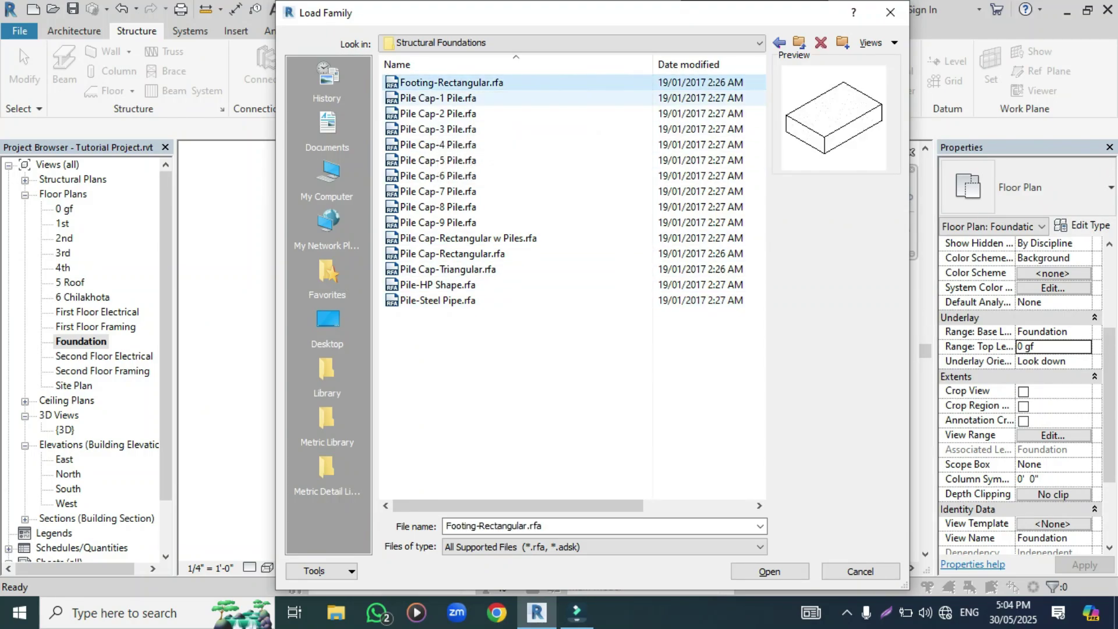
{"action": "left_click", "coordinate": [438, 99]}
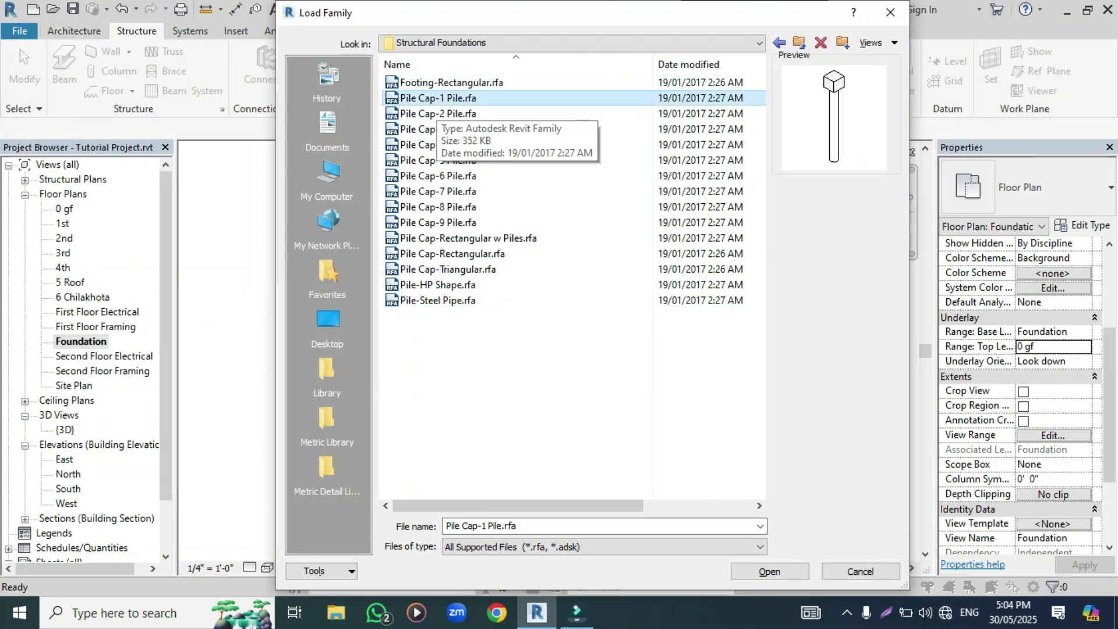
{"action": "left_click", "coordinate": [436, 118]}
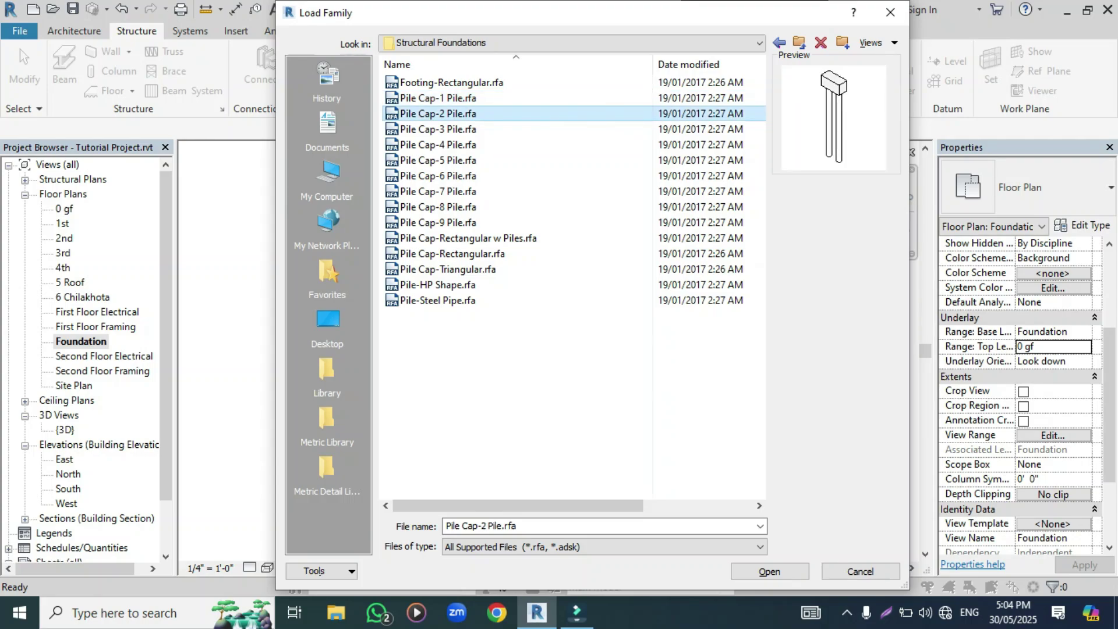
{"action": "left_click", "coordinate": [438, 130]}
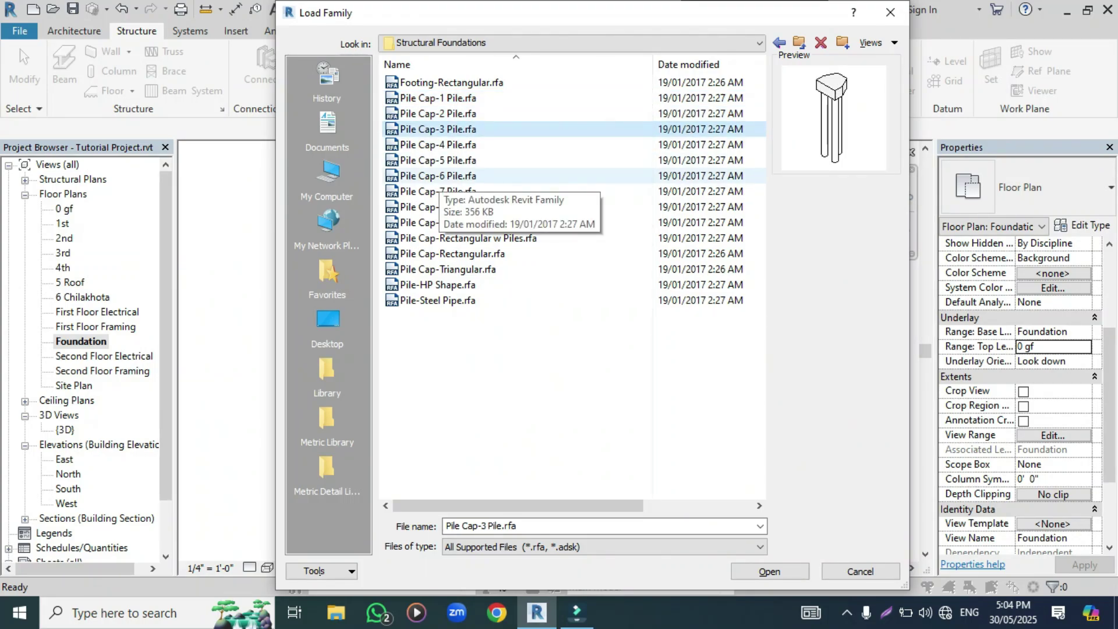
{"action": "left_click", "coordinate": [437, 144]}
{"action": "left_click", "coordinate": [441, 162]}
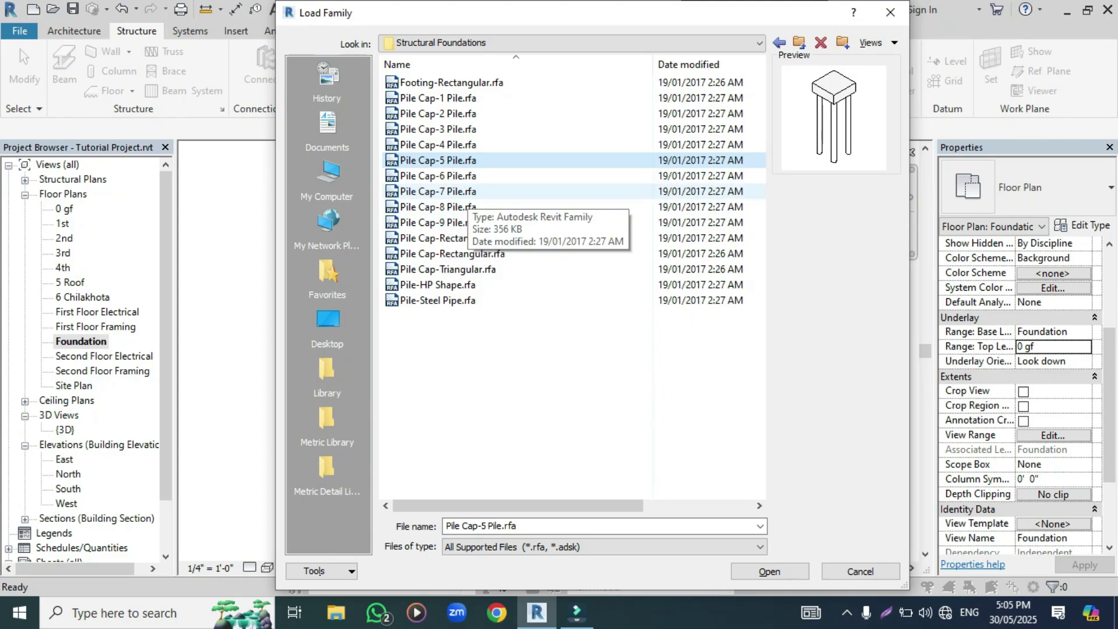
{"action": "scroll", "coordinate": [456, 164], "scroll_direction": "right", "scroll_amount": 1}
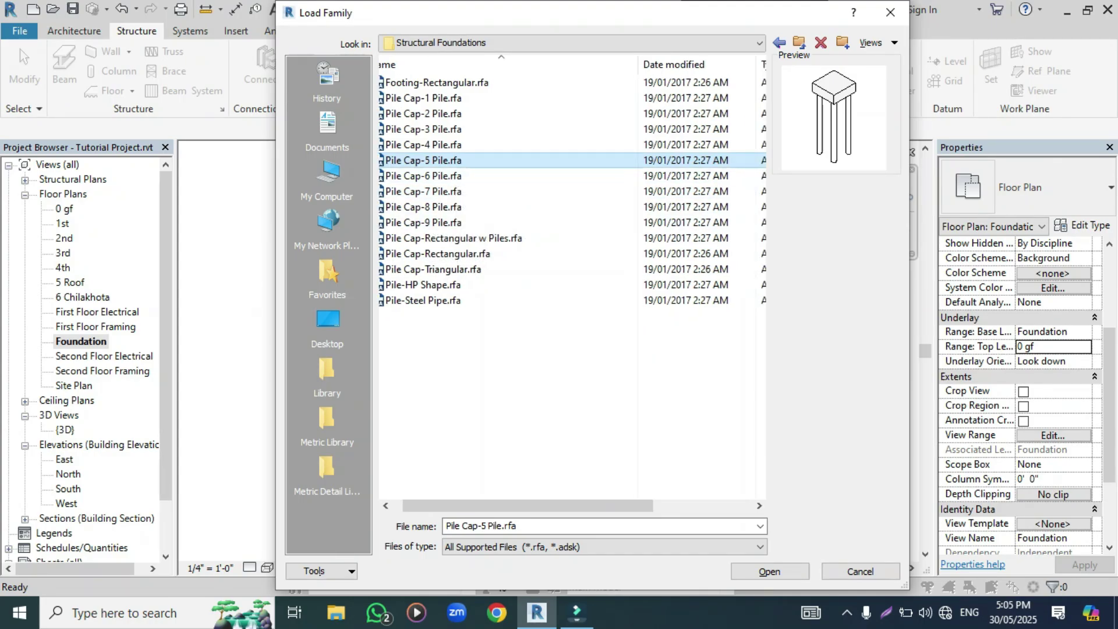
{"action": "scroll", "coordinate": [455, 169], "scroll_direction": "left", "scroll_amount": 1}
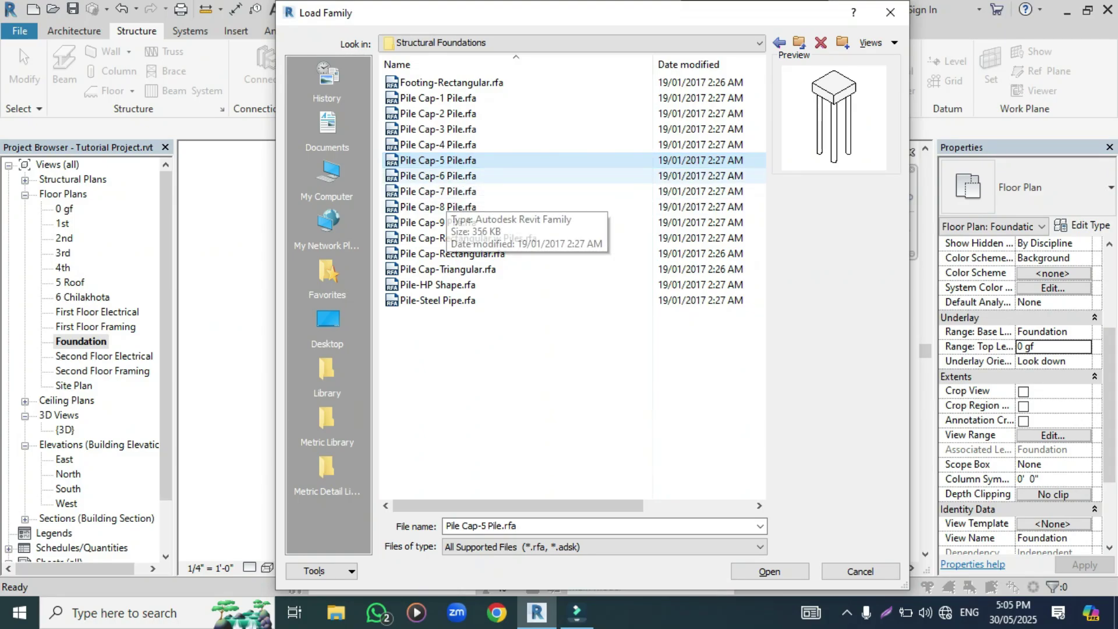
{"action": "left_click", "coordinate": [438, 175]}
{"action": "left_click", "coordinate": [438, 191]}
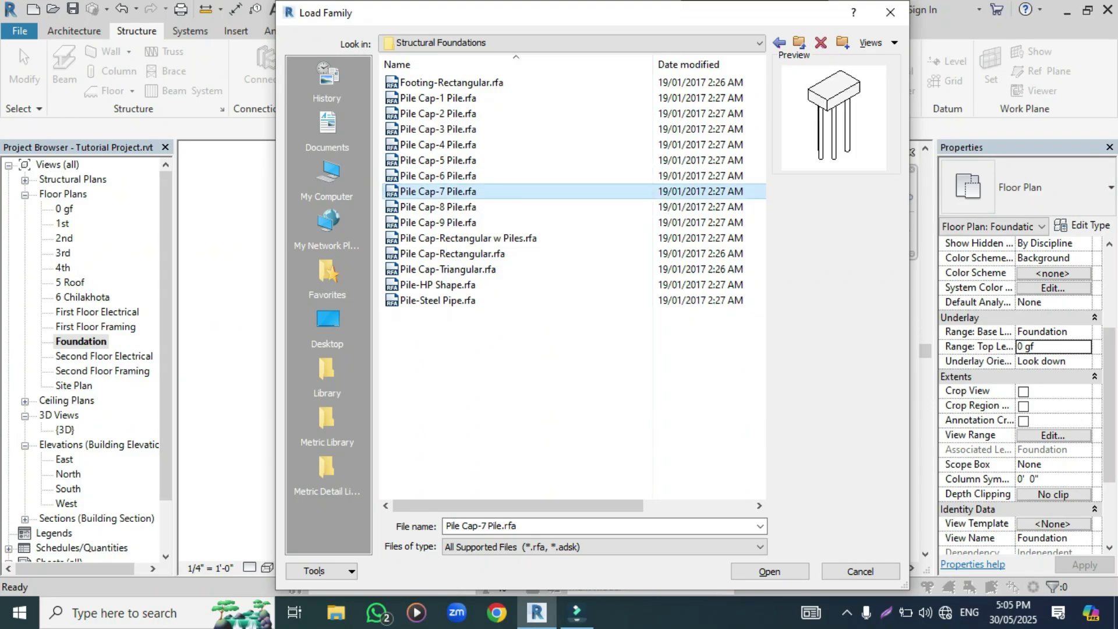
{"action": "left_click", "coordinate": [438, 207]}
{"action": "left_click", "coordinate": [437, 222]}
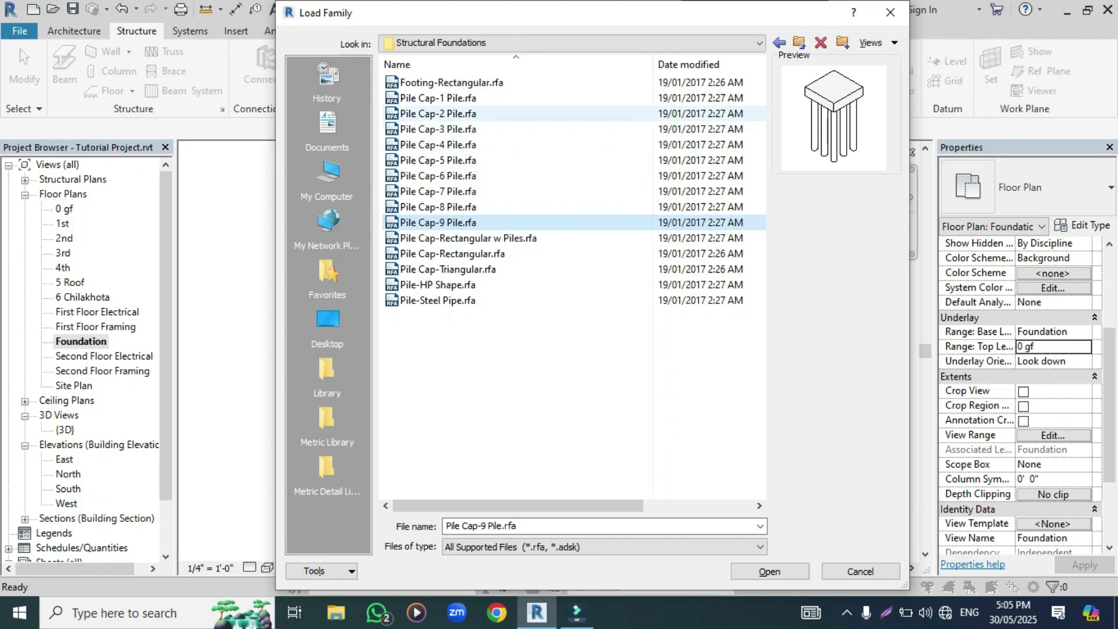
Load the Footing-Rectangular family and duplicate its 72" x 48" x 18" type under the name 3'6"x3'6"
{"action": "left_click", "coordinate": [451, 82]}
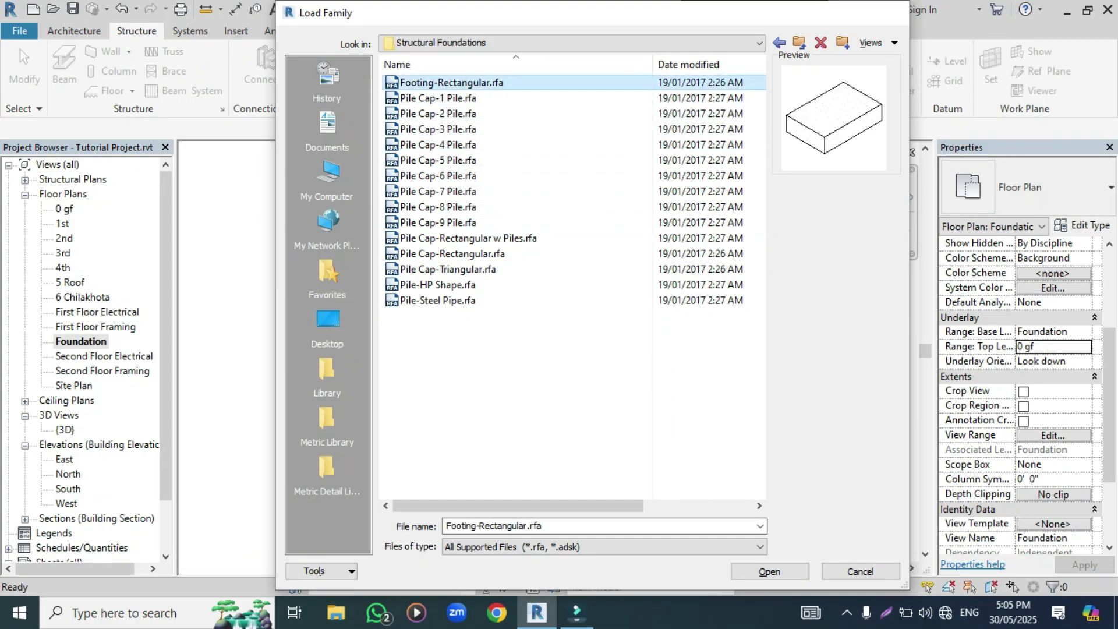
{"action": "double_click", "coordinate": [451, 82]}
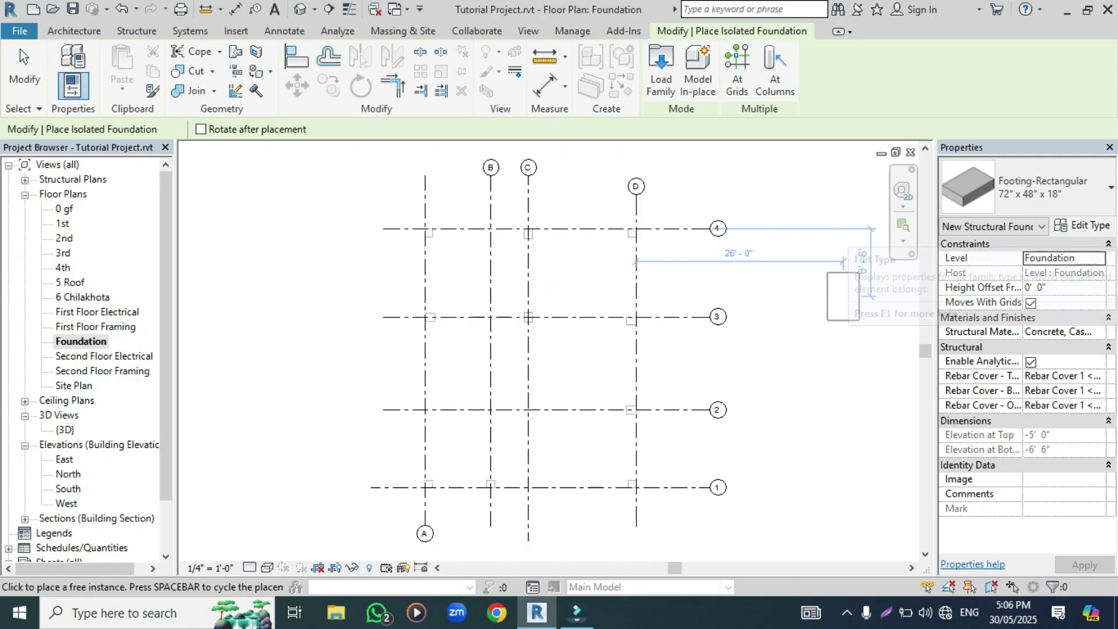
{"action": "left_click", "coordinate": [1081, 225]}
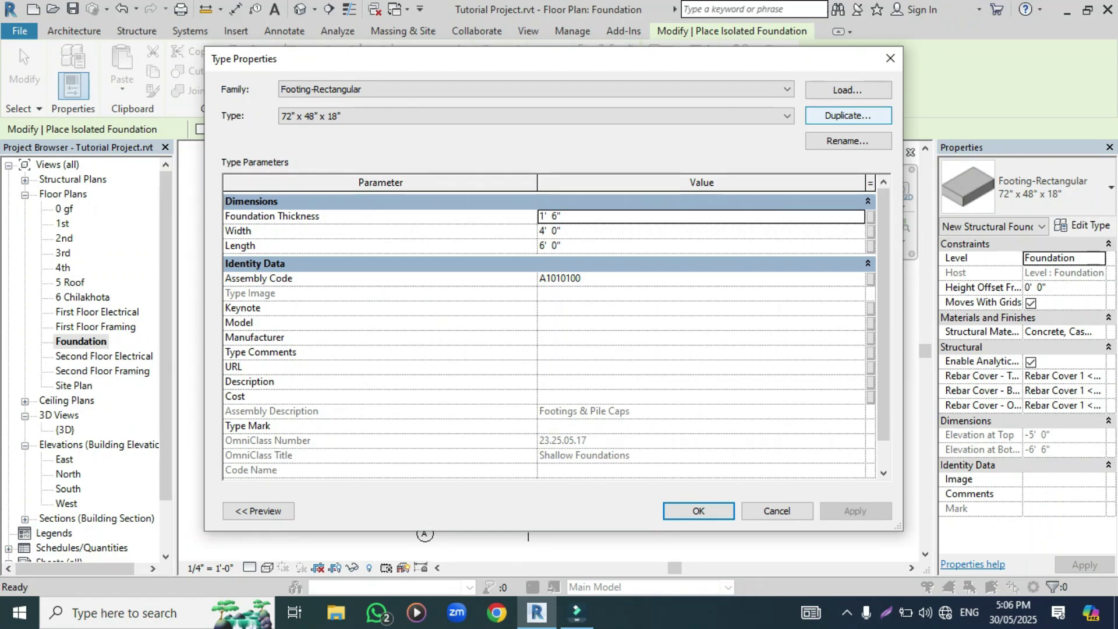
{"action": "left_click", "coordinate": [847, 115]}
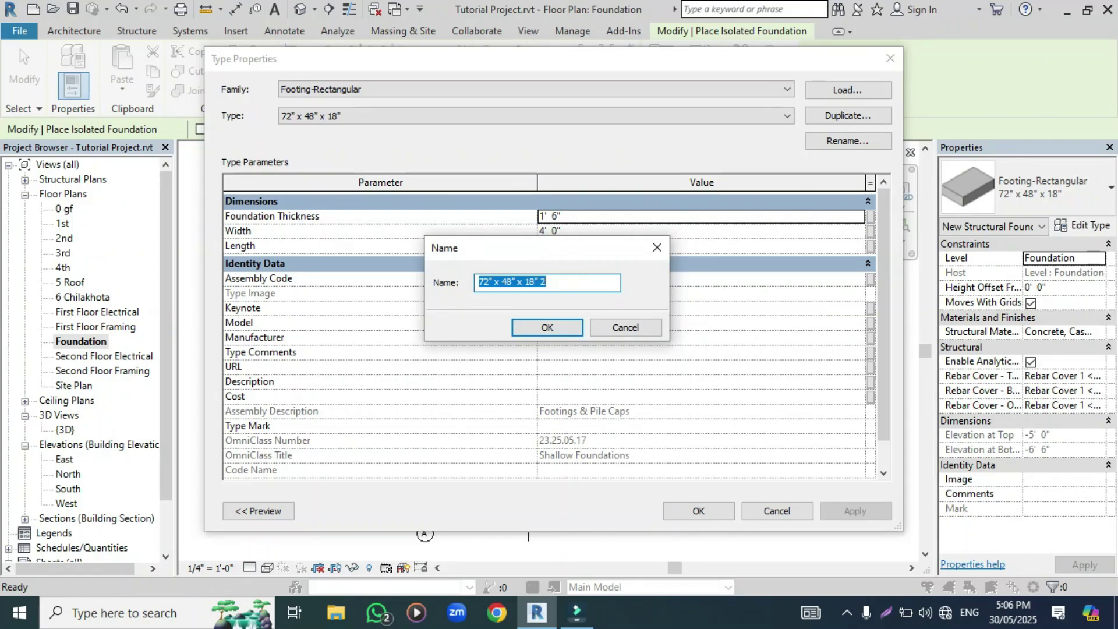
{"action": "left_click_drag", "start_coordinate": [549, 282], "coordinate": [477, 282]}
{"action": "type", "text": "3'6"}
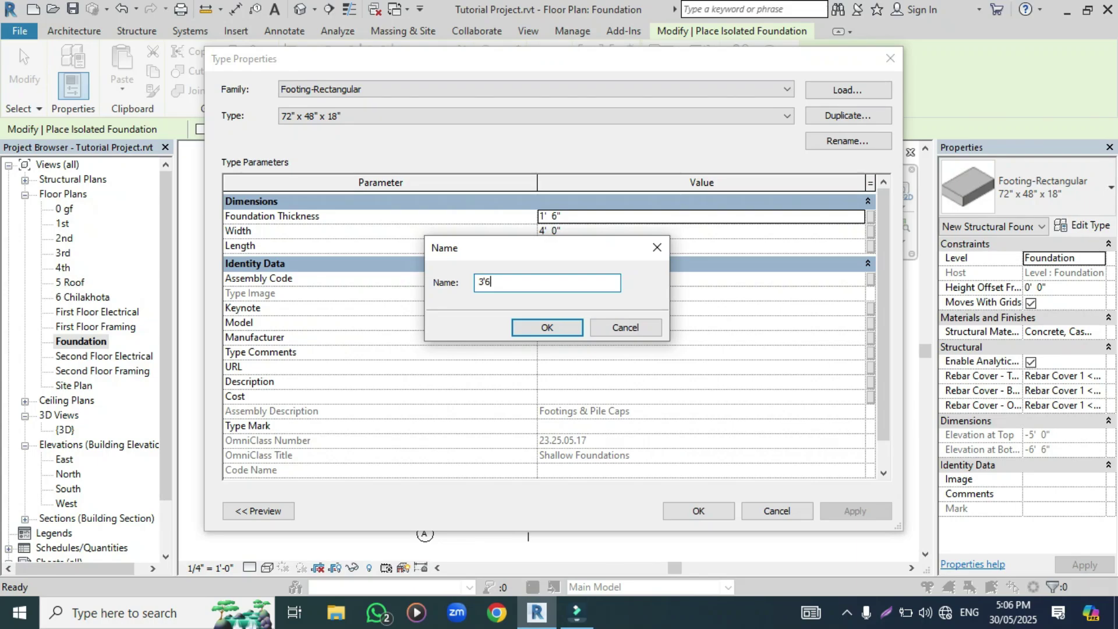
{"action": "type", "text": "\"x3'6"}
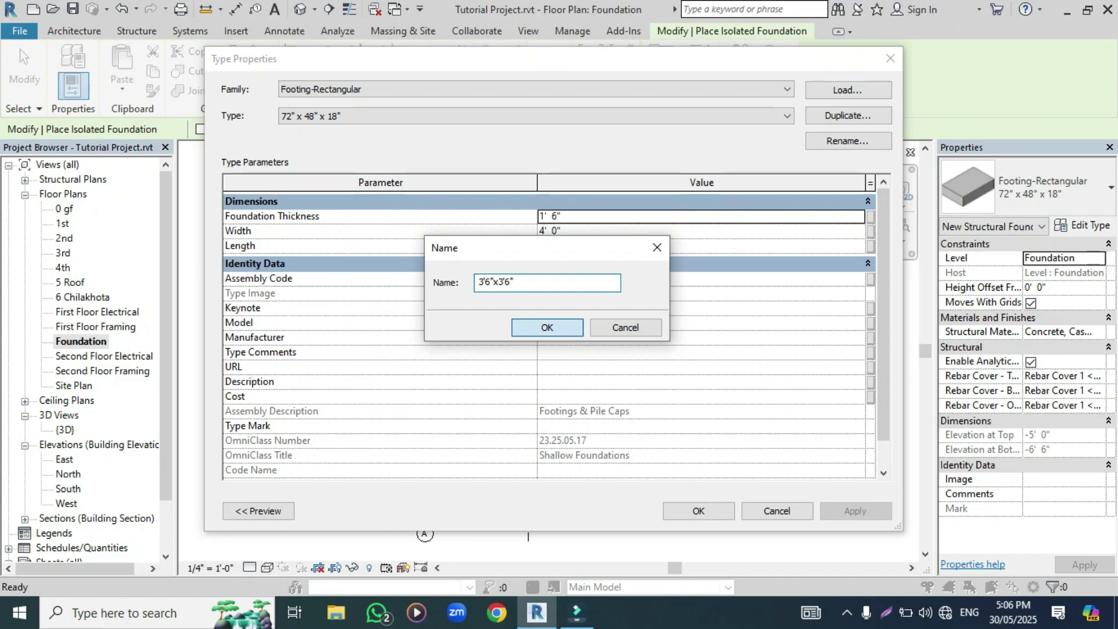
{"action": "key", "text": "Return"}
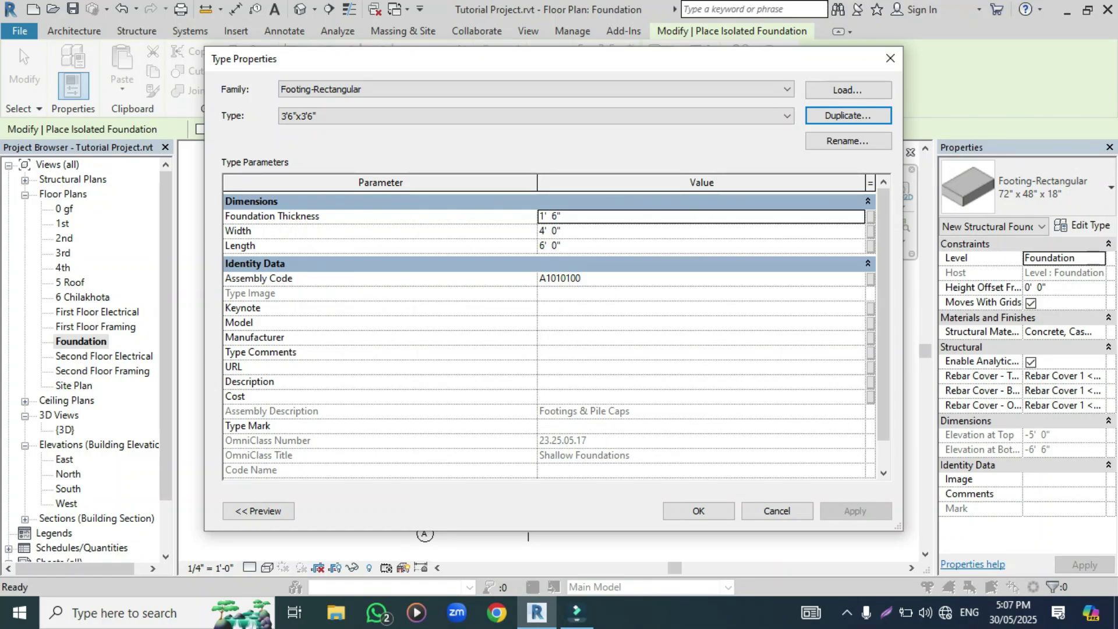
Set the 3'6"x3'6" footing type's length and width to 3' 6" and its foundation thickness to 1' 0"
{"action": "left_click", "coordinate": [549, 216]}
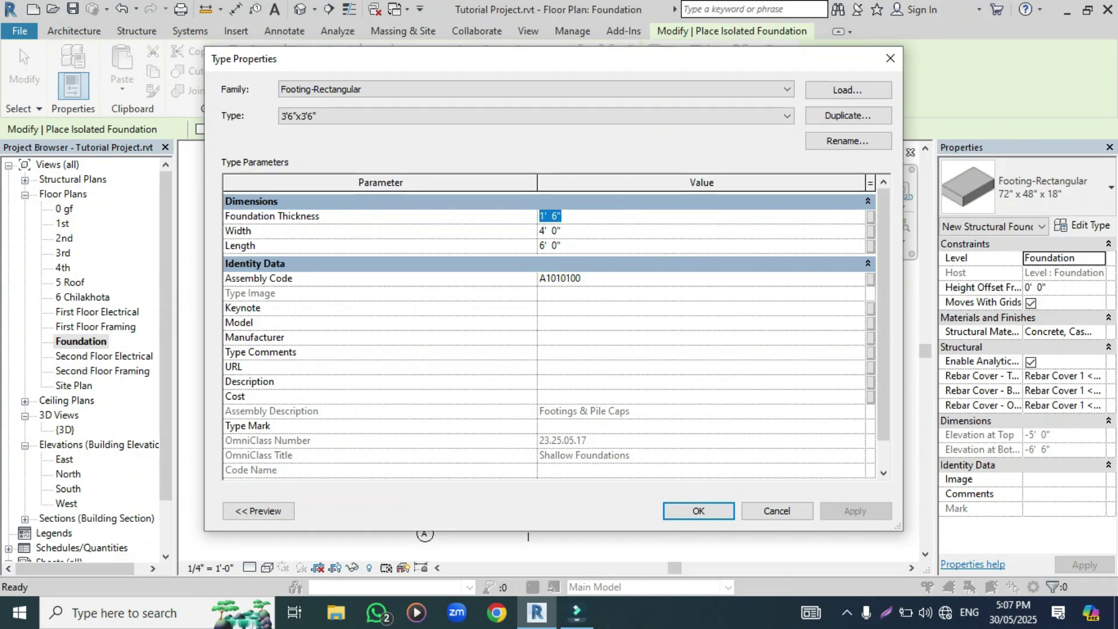
{"action": "left_click", "coordinate": [549, 245]}
{"action": "type", "text": "3'6"}
{"action": "key", "text": "Return"}
{"action": "left_click", "coordinate": [560, 231]}
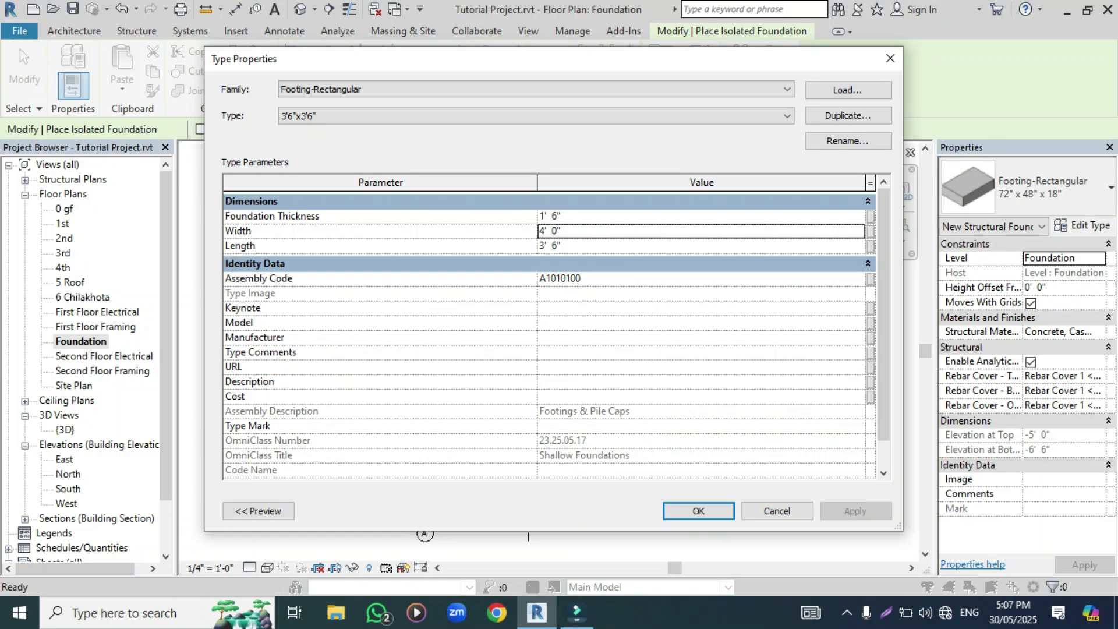
{"action": "type", "text": "3 6"}
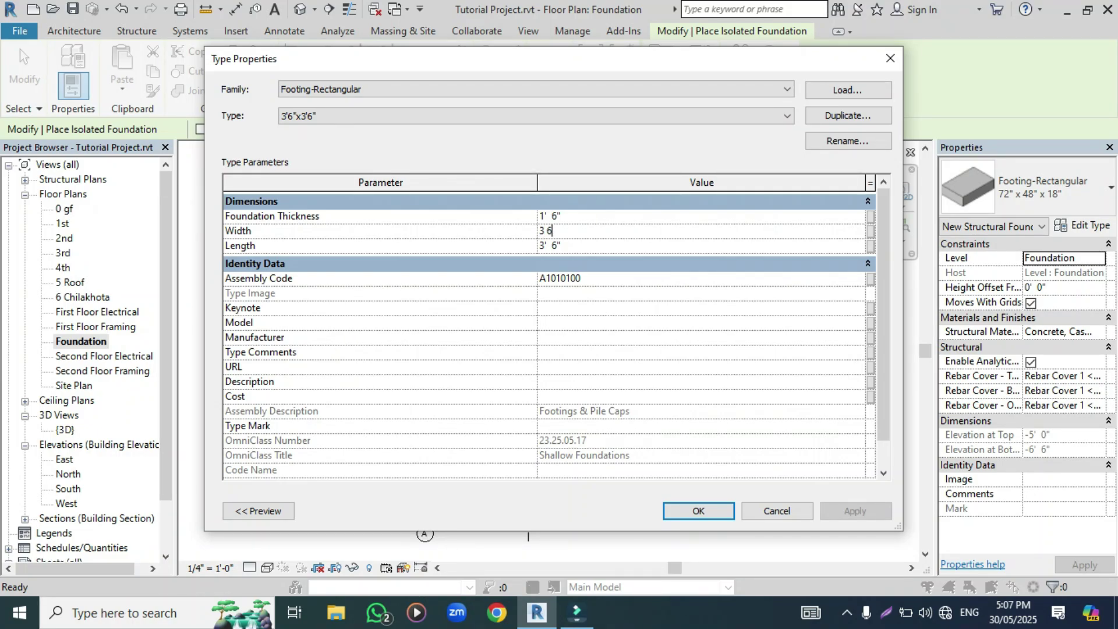
{"action": "key", "text": "Return"}
{"action": "left_click", "coordinate": [550, 216]}
{"action": "type", "text": "1"}
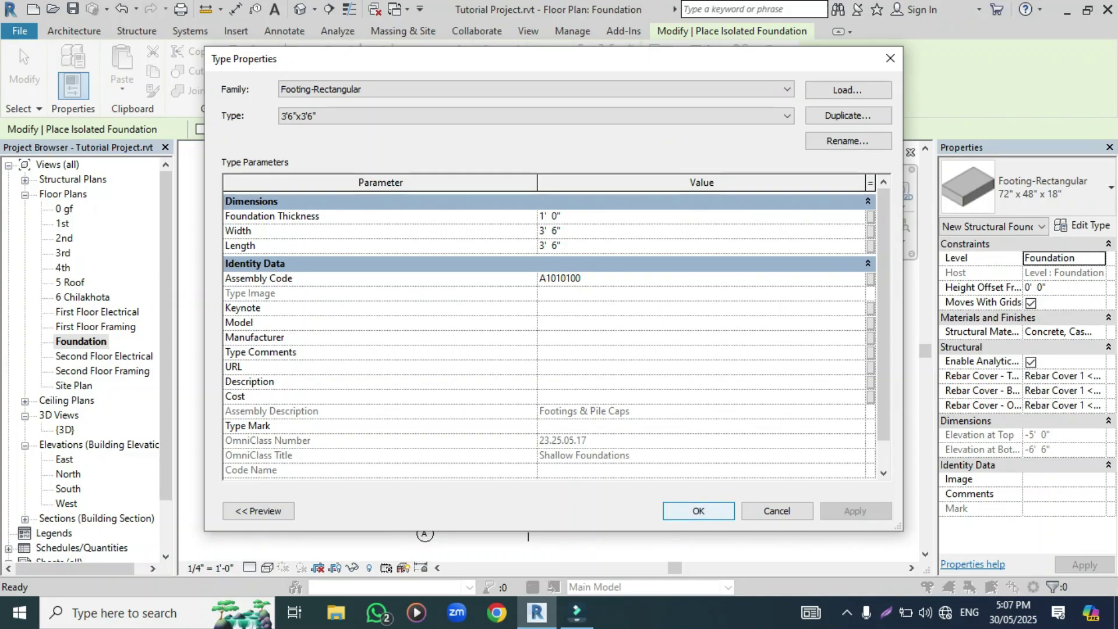
{"action": "left_click", "coordinate": [698, 510]}
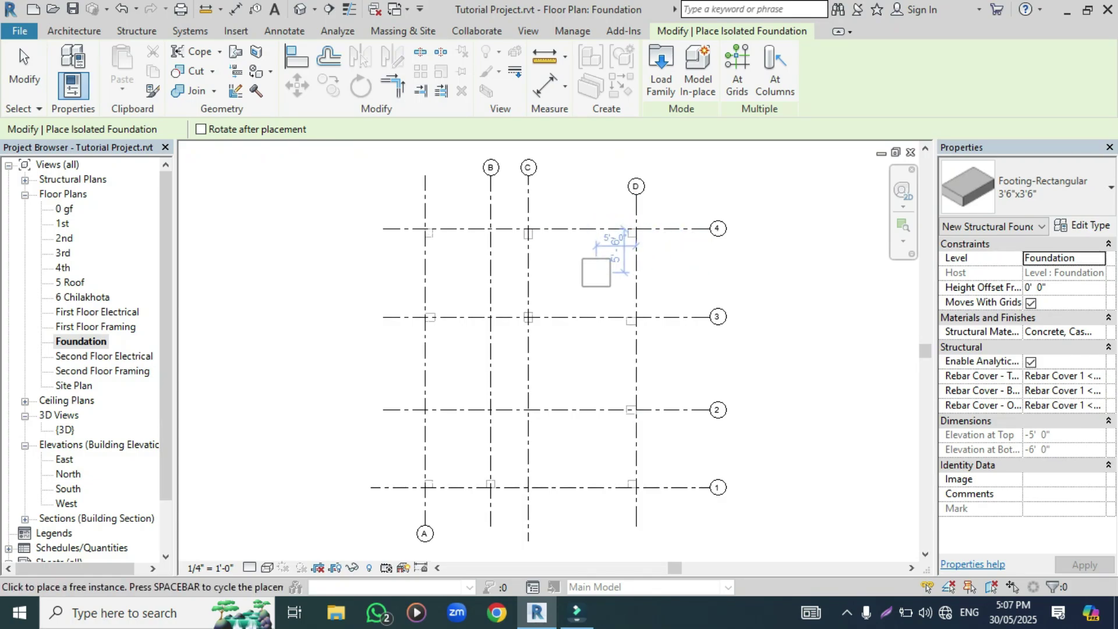
Place 3'6"x3'6" footings under the four corner columns, where grids A and D meet grids 4 and 1
{"action": "scroll", "coordinate": [452, 243], "scroll_direction": "up", "scroll_amount": 2}
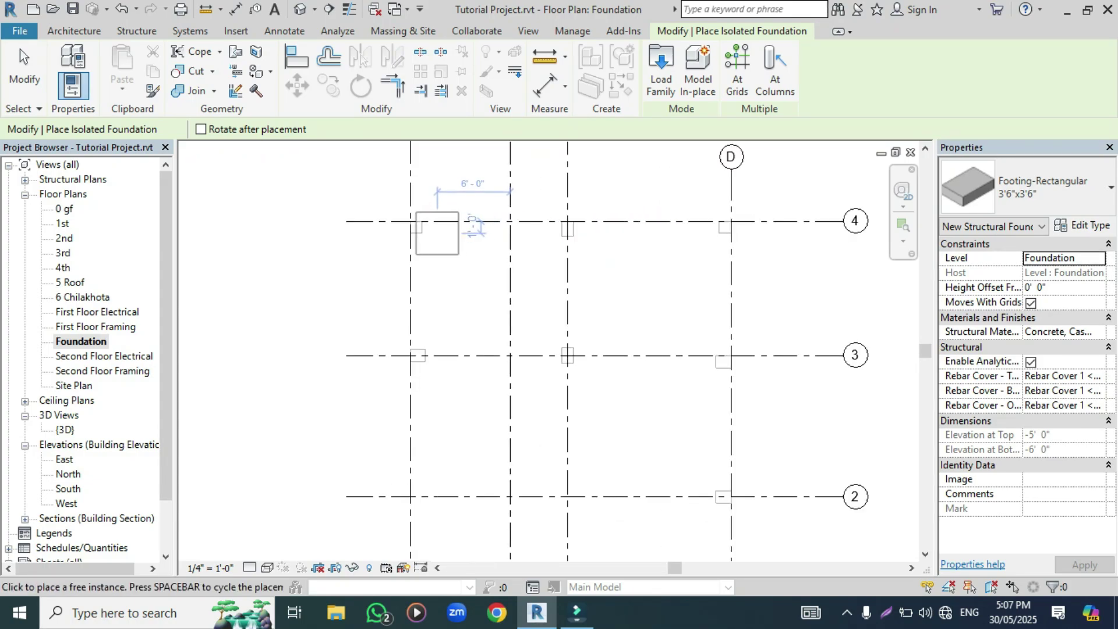
{"action": "scroll", "coordinate": [419, 227], "scroll_direction": "up", "scroll_amount": 1}
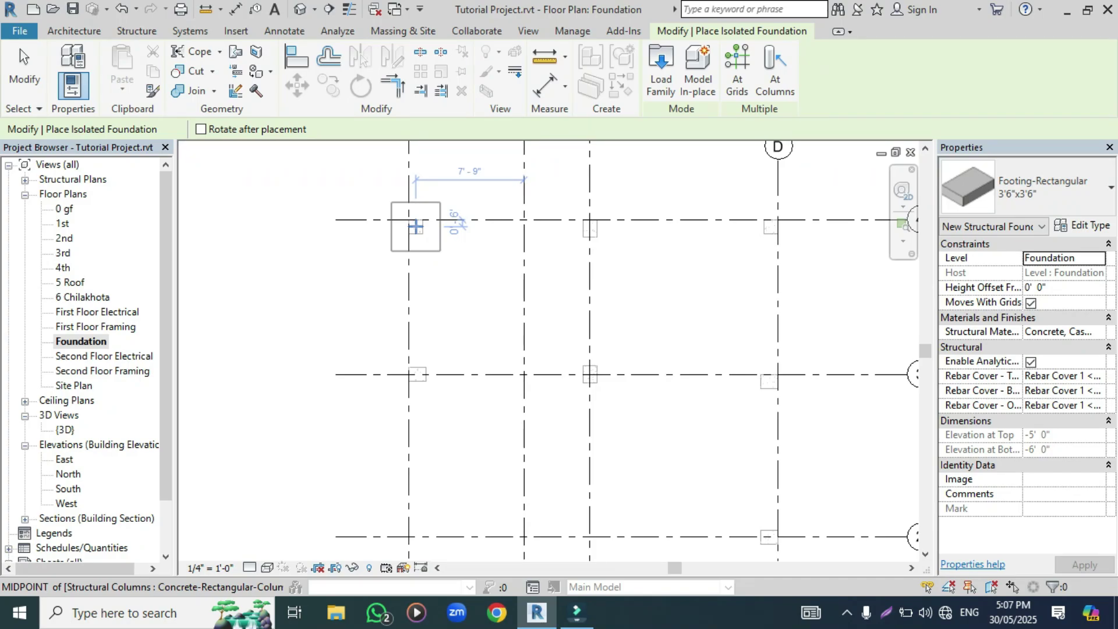
{"action": "left_click", "coordinate": [415, 227]}
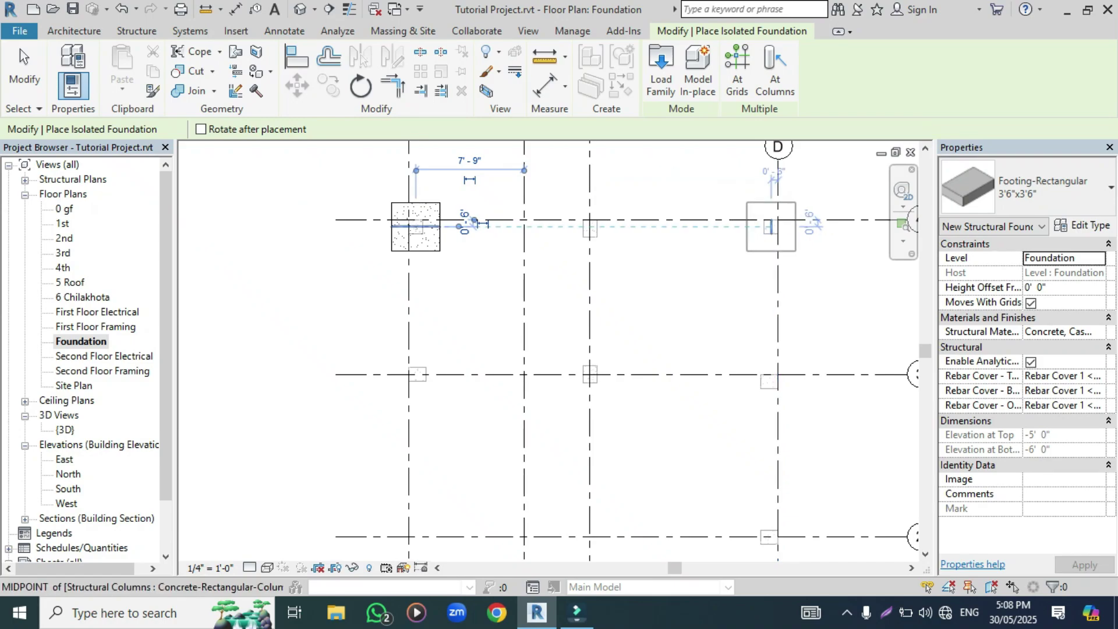
{"action": "left_click", "coordinate": [770, 227]}
{"action": "scroll", "coordinate": [691, 185], "scroll_direction": "down", "scroll_amount": 3}
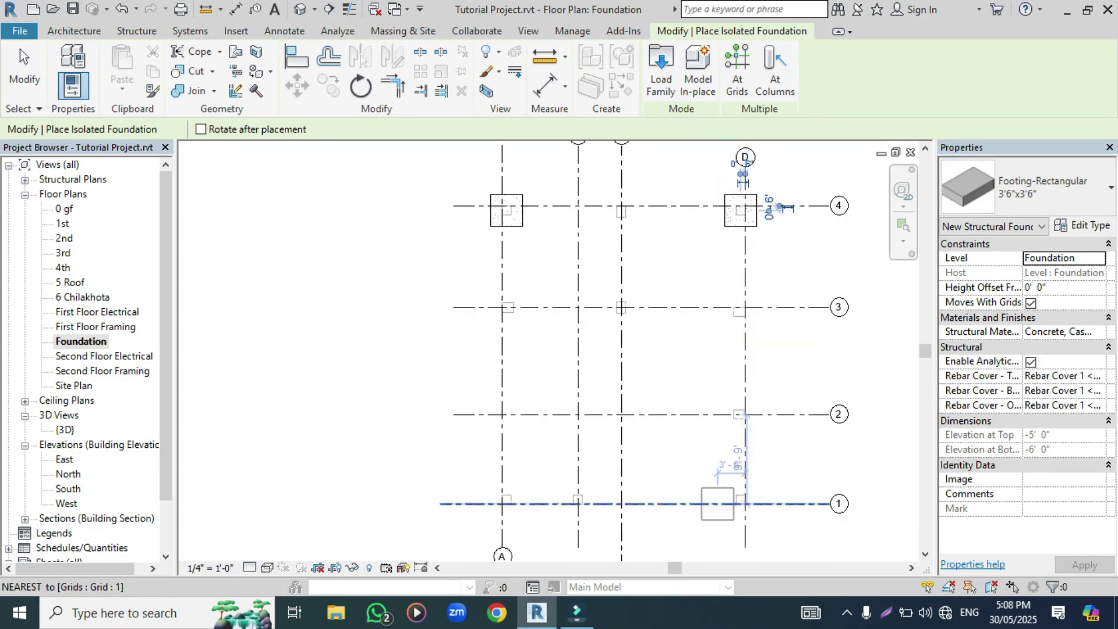
{"action": "scroll", "coordinate": [726, 543], "scroll_direction": "up", "scroll_amount": 2}
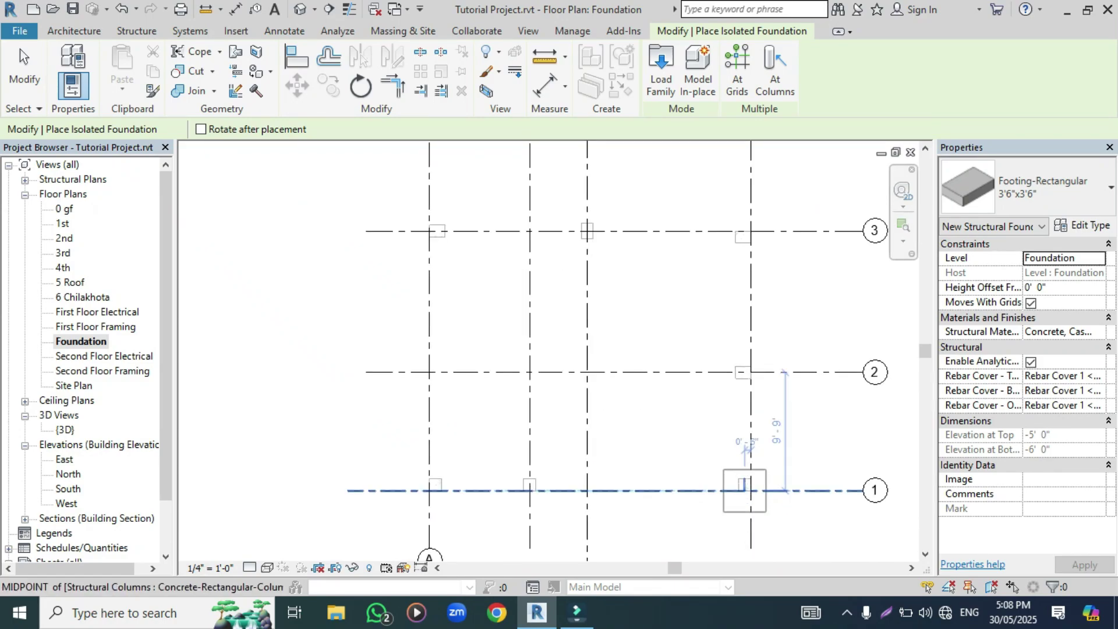
{"action": "left_click", "coordinate": [745, 491]}
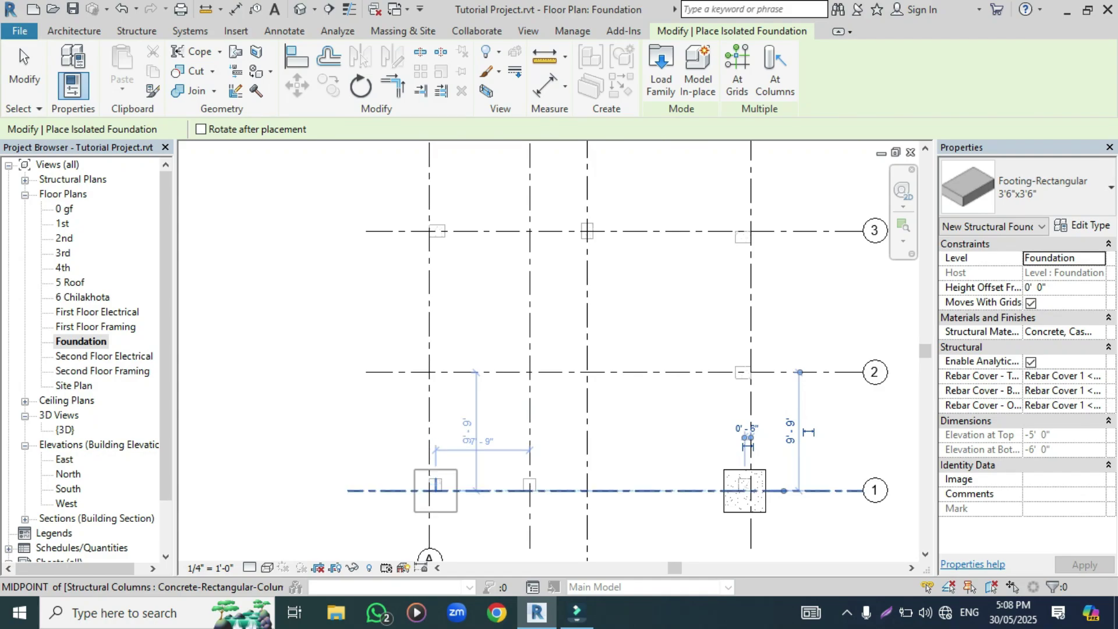
{"action": "left_click", "coordinate": [435, 484]}
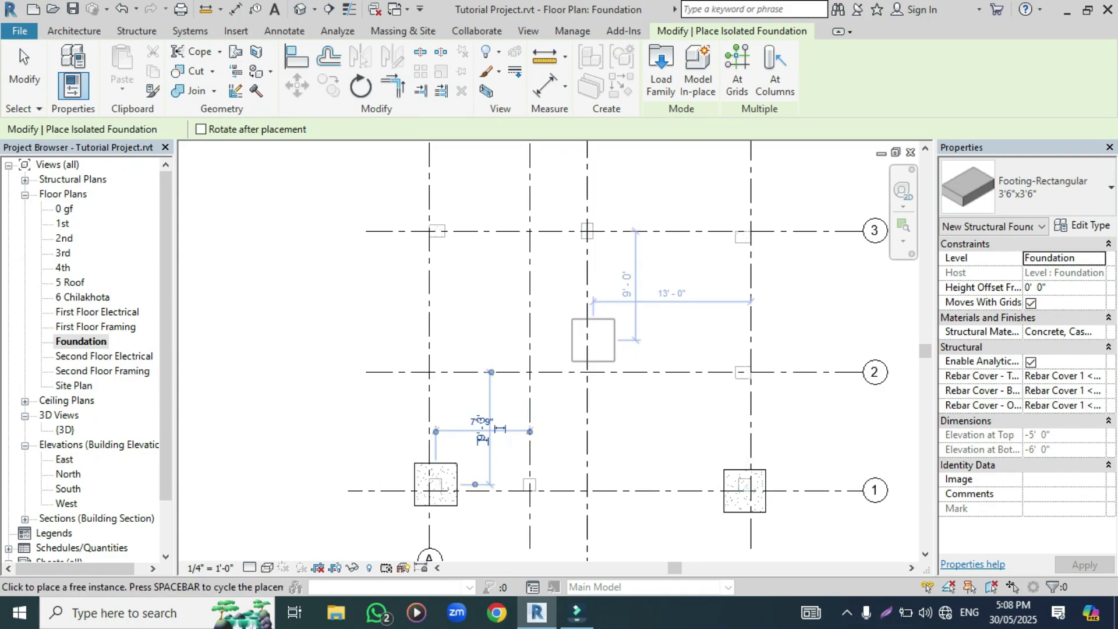
{"action": "scroll", "coordinate": [599, 372], "scroll_direction": "down", "scroll_amount": 2}
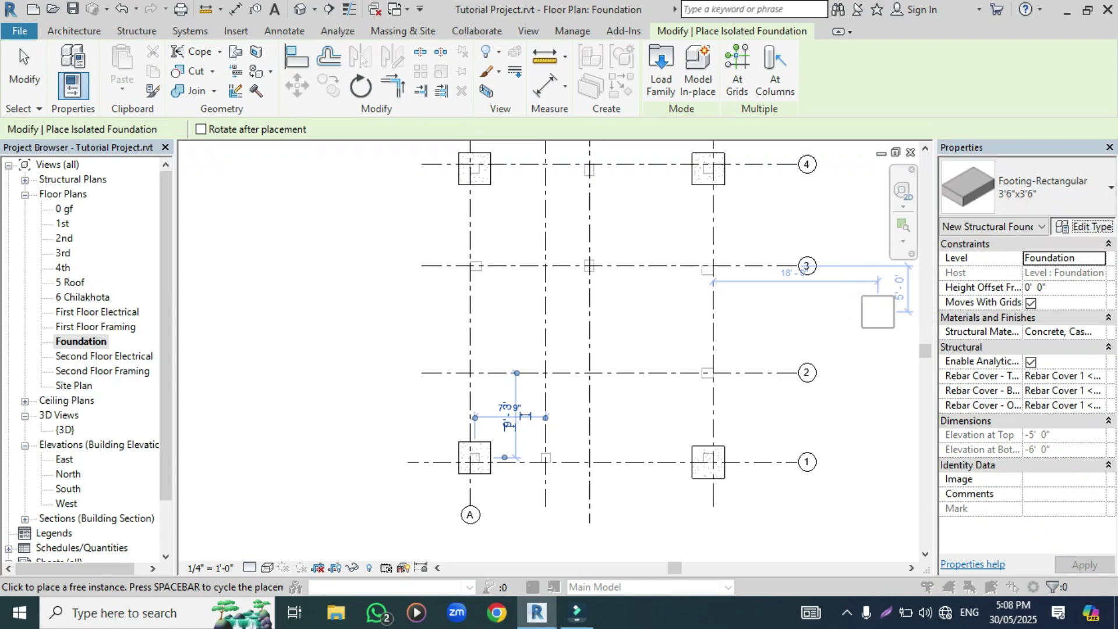
Duplicate the 3'6"x3'6" footing type under the name 4'x4'
{"action": "left_click", "coordinate": [1082, 225]}
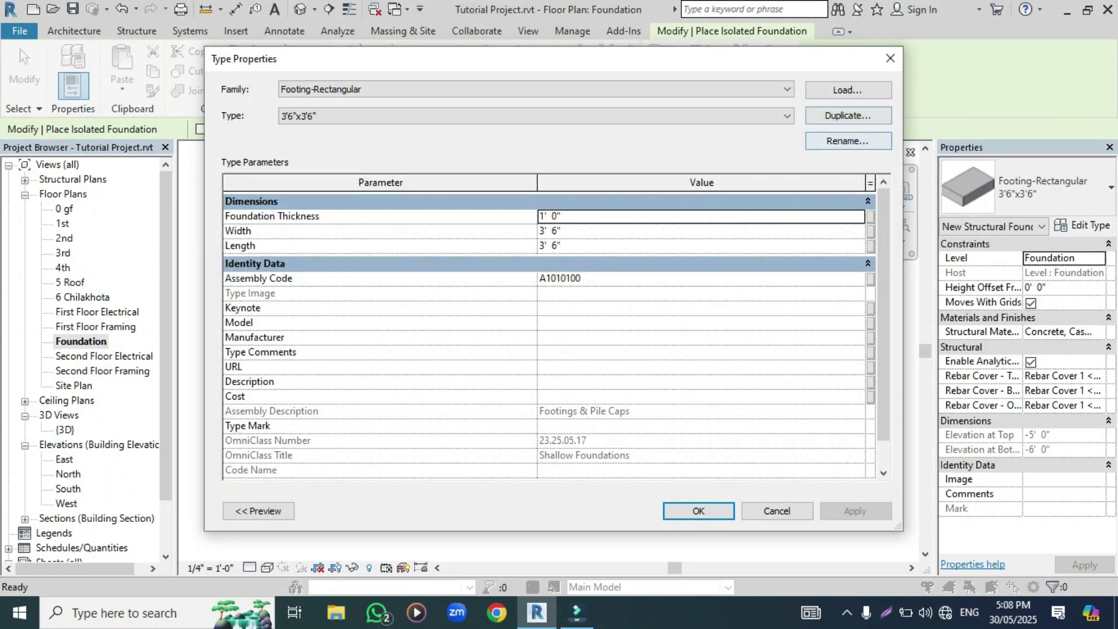
{"action": "left_click", "coordinate": [848, 115]}
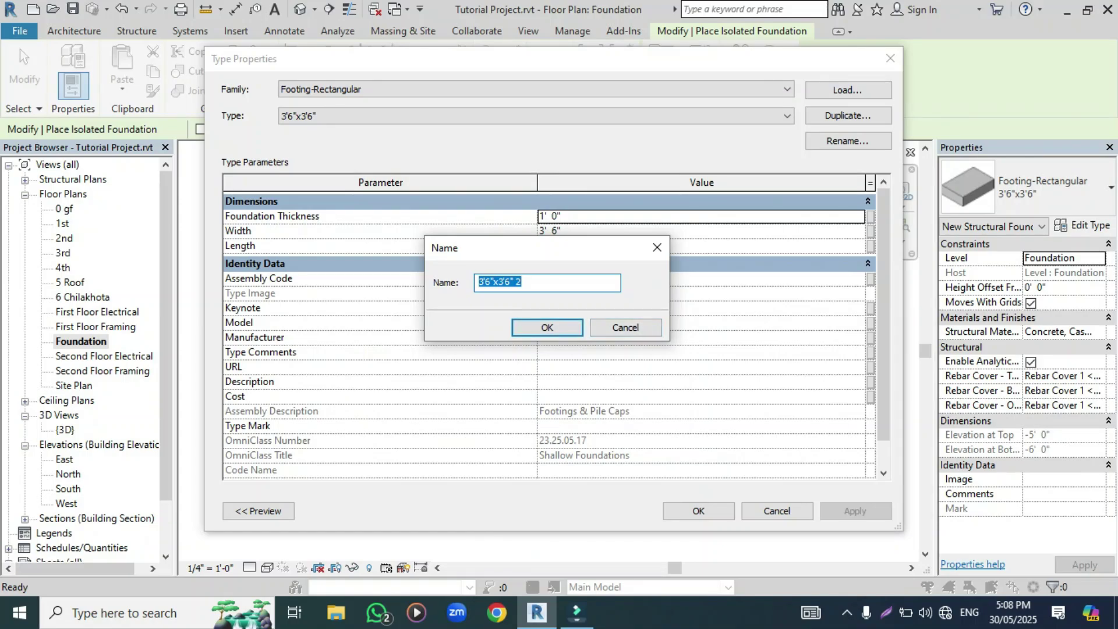
{"action": "left_click_drag", "start_coordinate": [524, 283], "coordinate": [485, 282]}
{"action": "type", "text": "4'x4"}
{"action": "key", "text": "Return"}
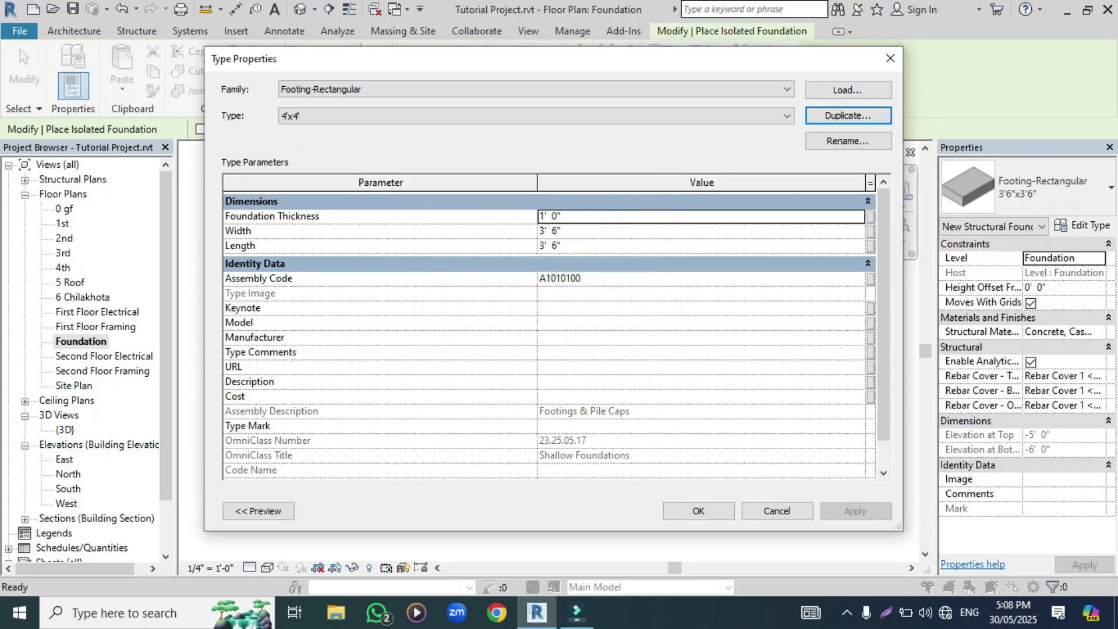
Set the 4'x4' footing type's width and length to 4' 0" and its foundation thickness to 1' 3"
{"action": "left_click", "coordinate": [550, 231]}
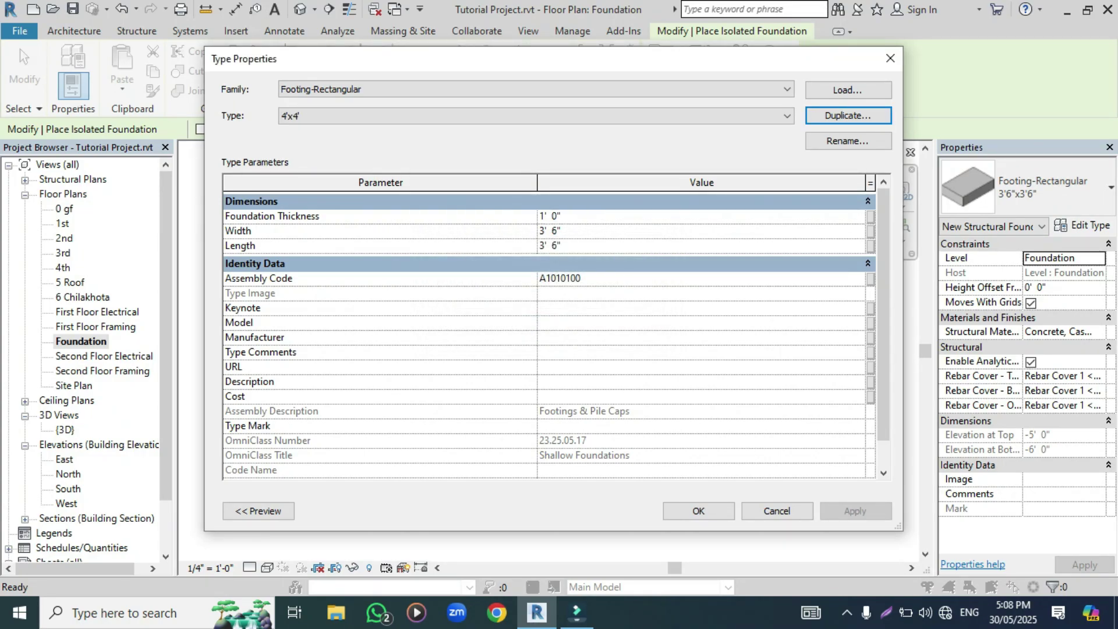
{"action": "type", "text": "4"}
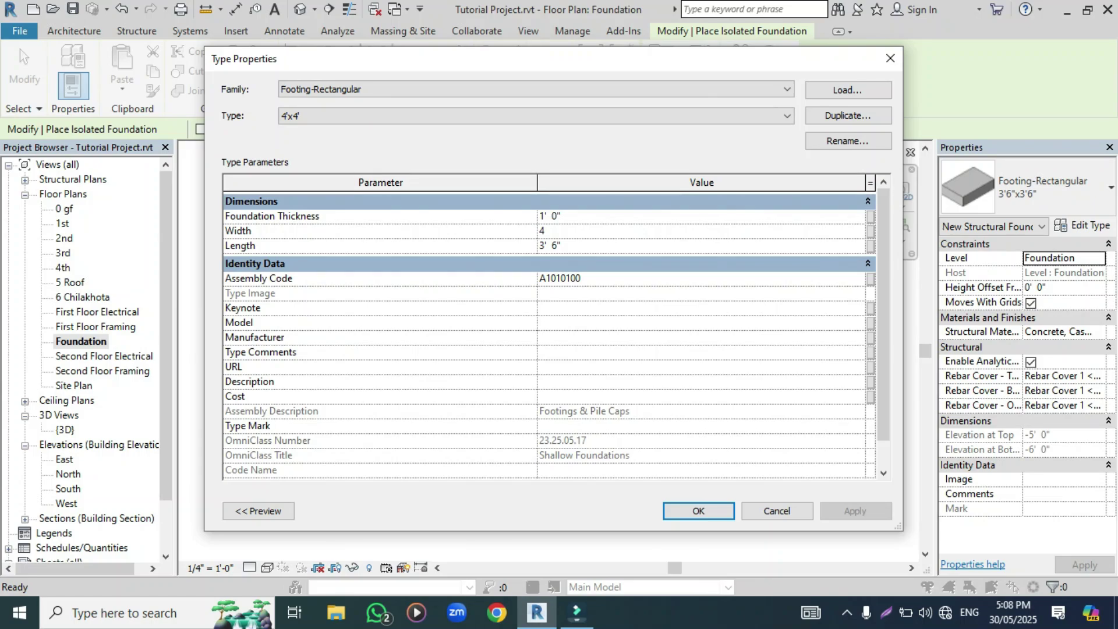
{"action": "key", "text": "Tab"}
{"action": "type", "text": "4"}
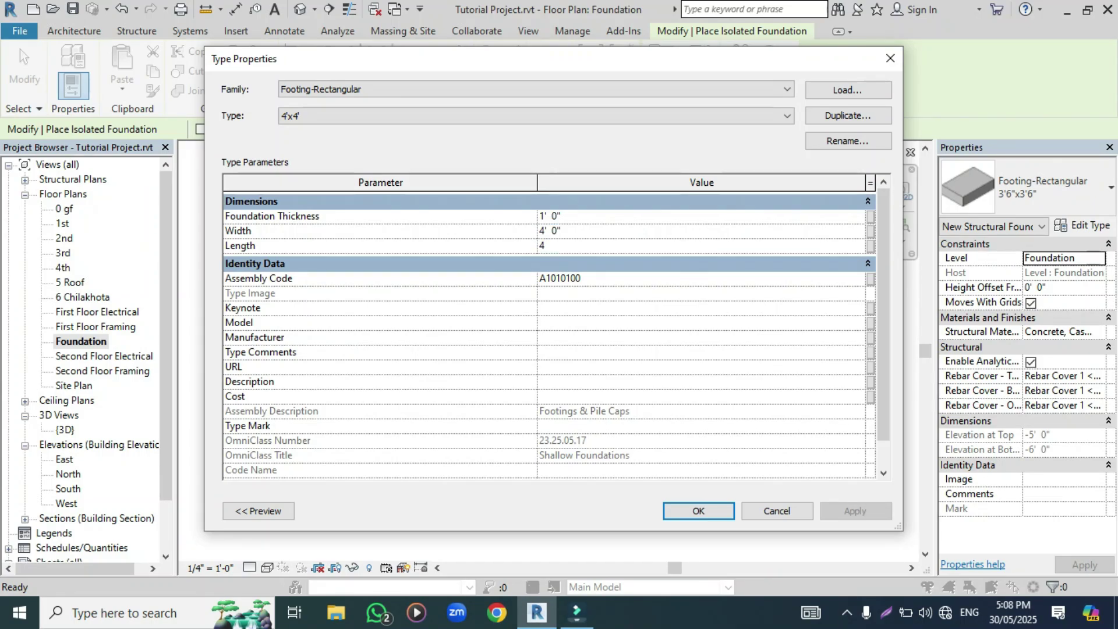
{"action": "left_click", "coordinate": [551, 216]}
{"action": "type", "text": "1 3"}
{"action": "key", "text": "Return"}
{"action": "left_click", "coordinate": [698, 511]}
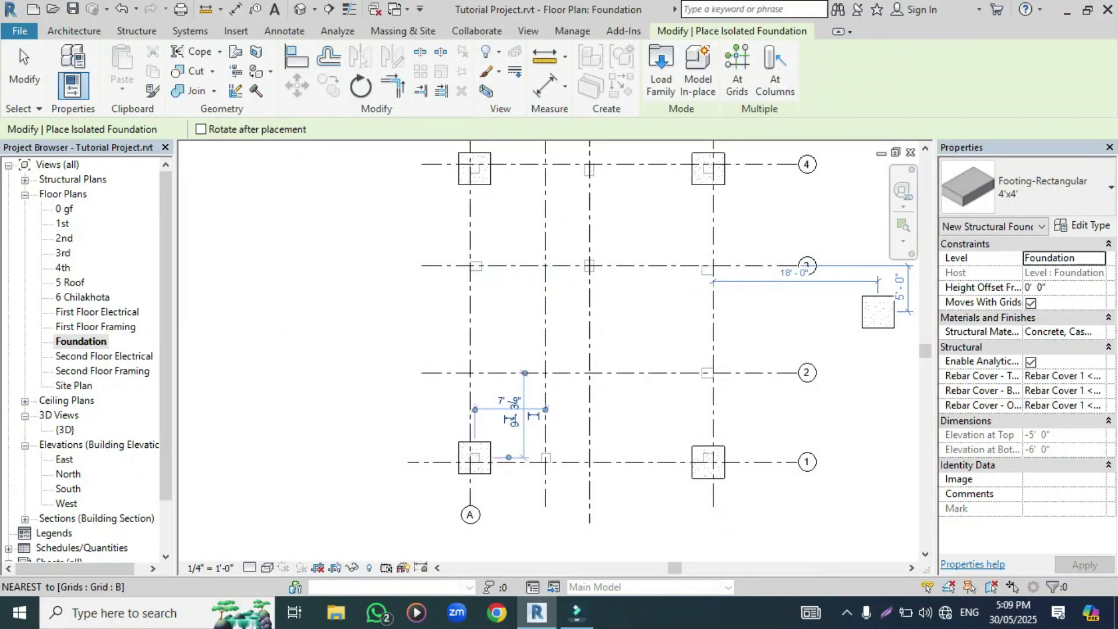
Place 4'x4' footings under the column at grids A and 3 and the column at grids C and 4
{"action": "scroll", "coordinate": [483, 270], "scroll_direction": "up", "scroll_amount": 3}
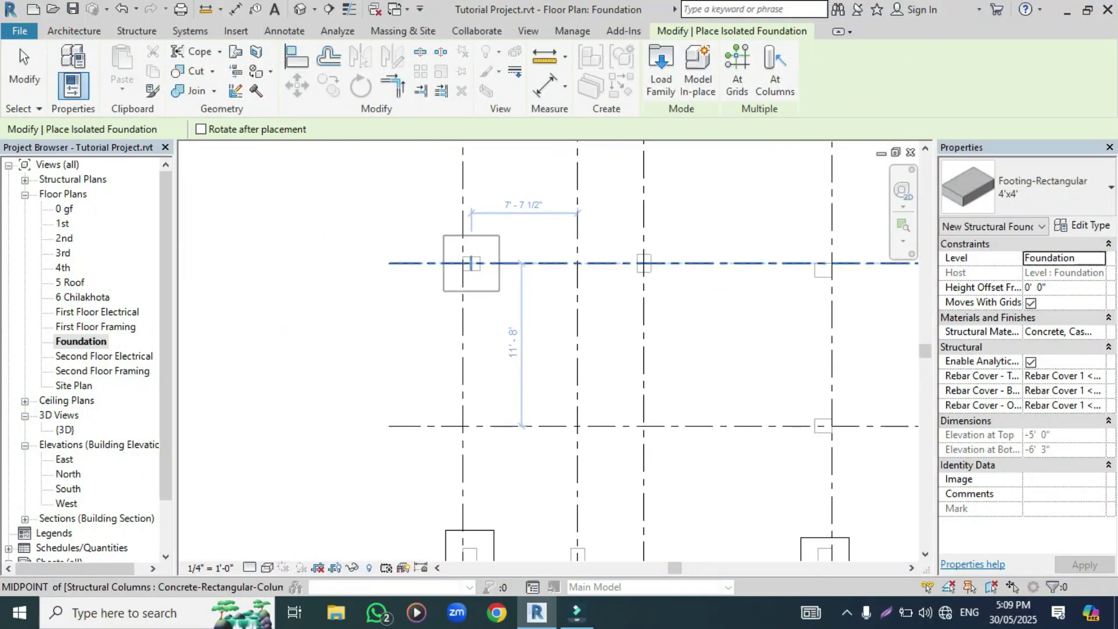
{"action": "scroll", "coordinate": [470, 364], "scroll_direction": "down", "scroll_amount": 4}
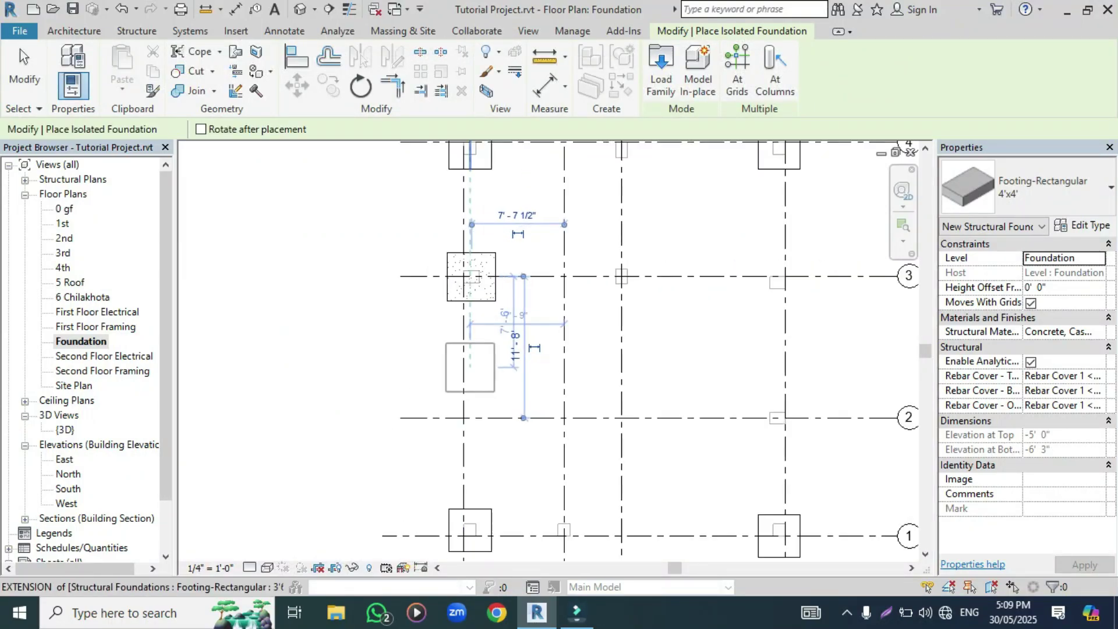
{"action": "scroll", "coordinate": [566, 237], "scroll_direction": "up", "scroll_amount": 7}
{"action": "left_click", "coordinate": [591, 209]}
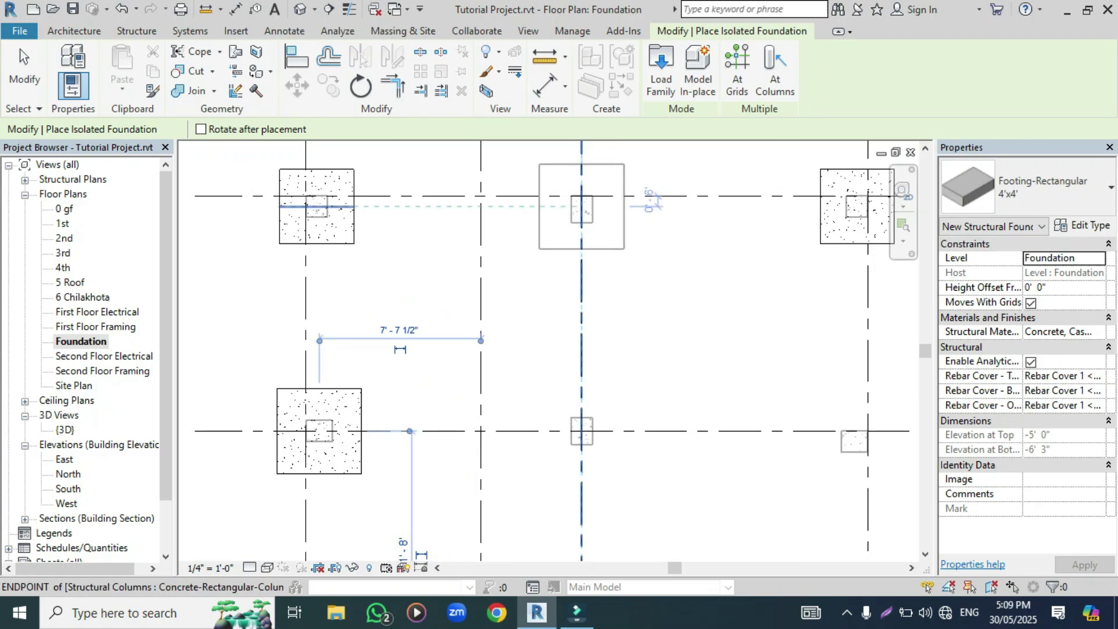
Place 4'x4' footings under the two grid D columns at grids 3 and 2
{"action": "scroll", "coordinate": [591, 209], "scroll_direction": "down", "scroll_amount": 3}
{"action": "scroll", "coordinate": [724, 387], "scroll_direction": "up", "scroll_amount": 3}
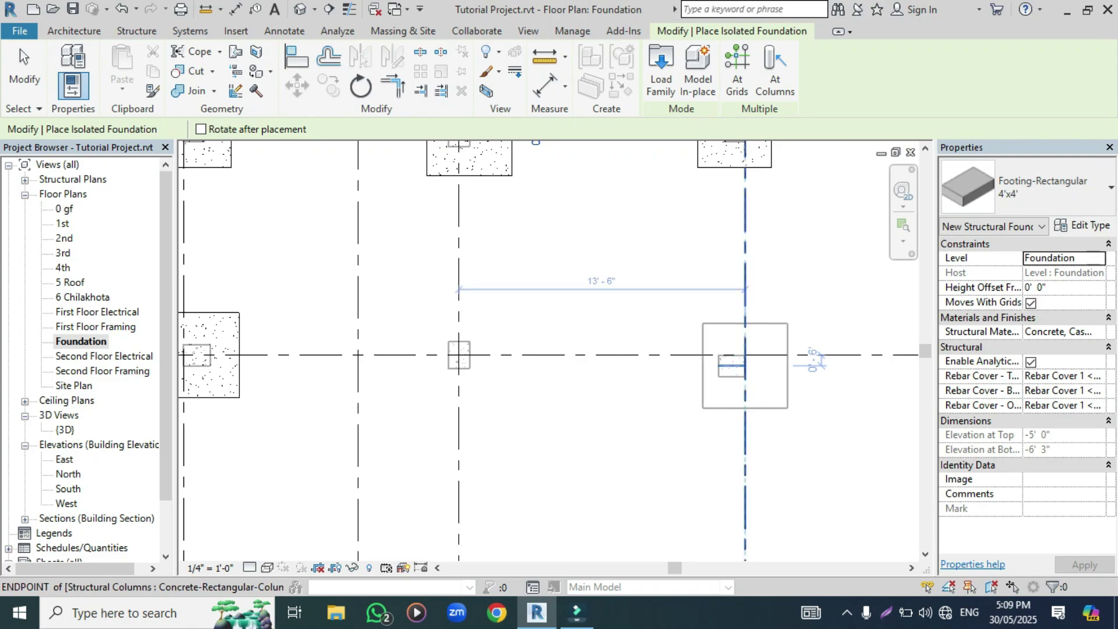
{"action": "left_click", "coordinate": [745, 365]}
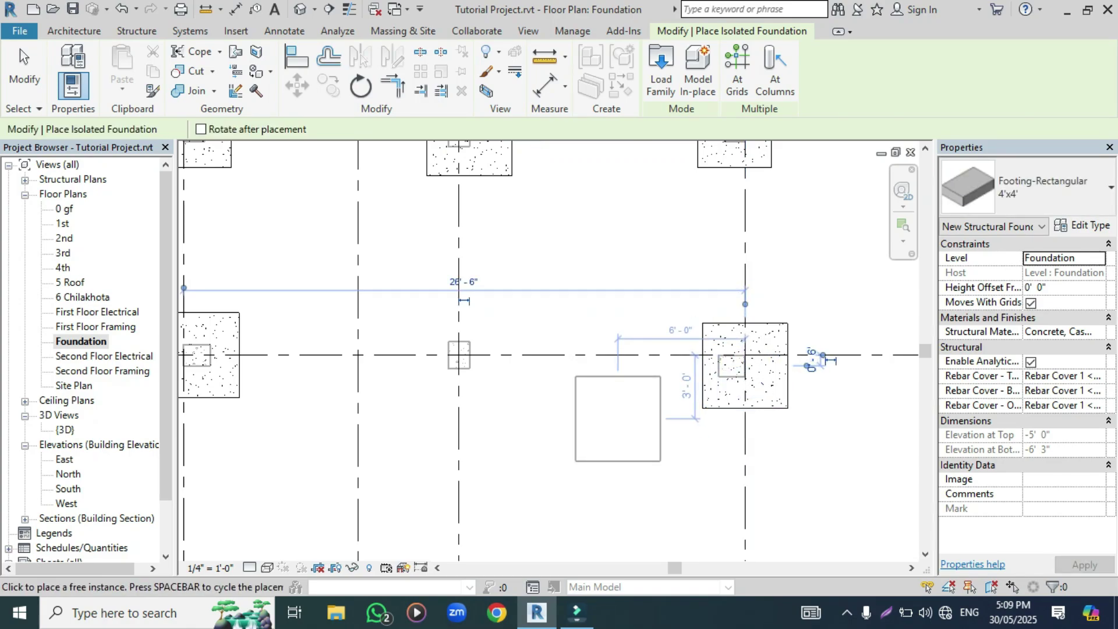
{"action": "scroll", "coordinate": [617, 363], "scroll_direction": "down", "scroll_amount": 4}
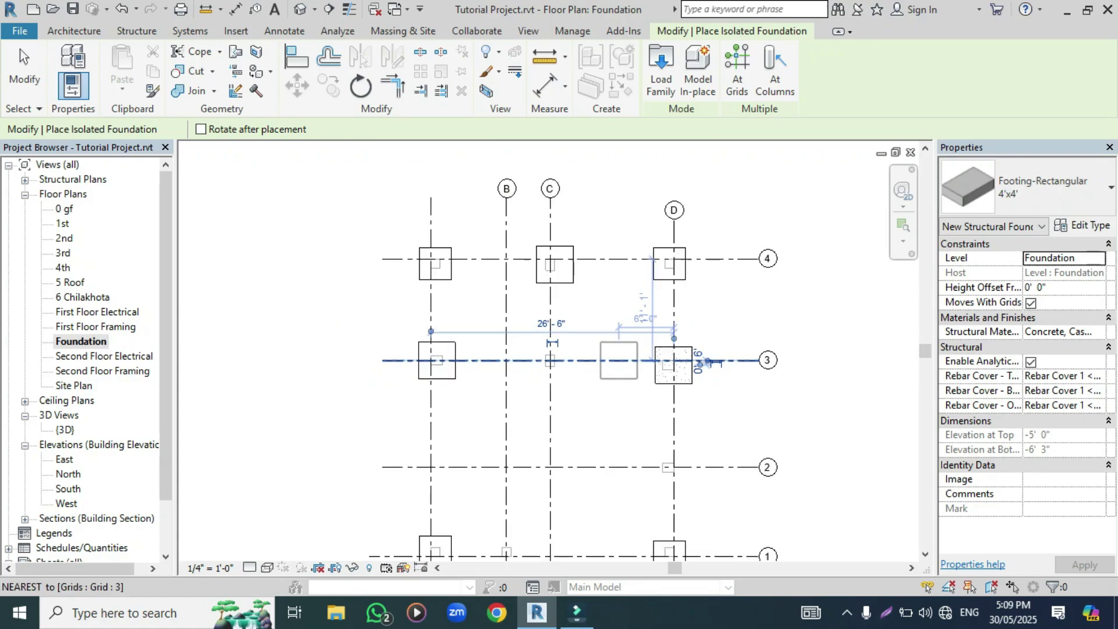
{"action": "scroll", "coordinate": [655, 507], "scroll_direction": "up", "scroll_amount": 3}
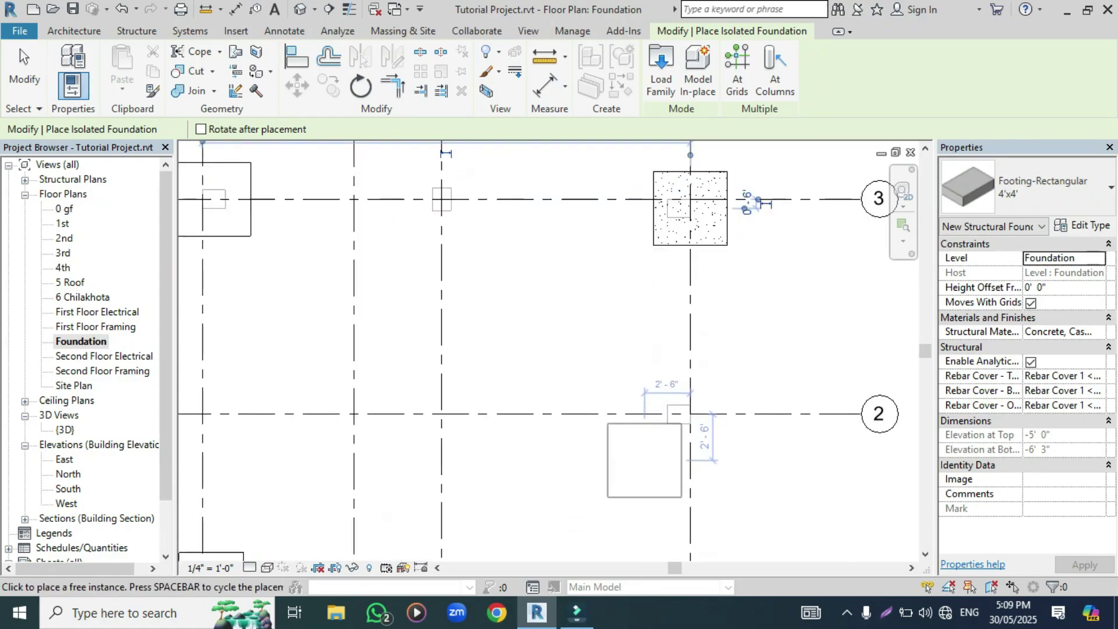
{"action": "left_click", "coordinate": [679, 414]}
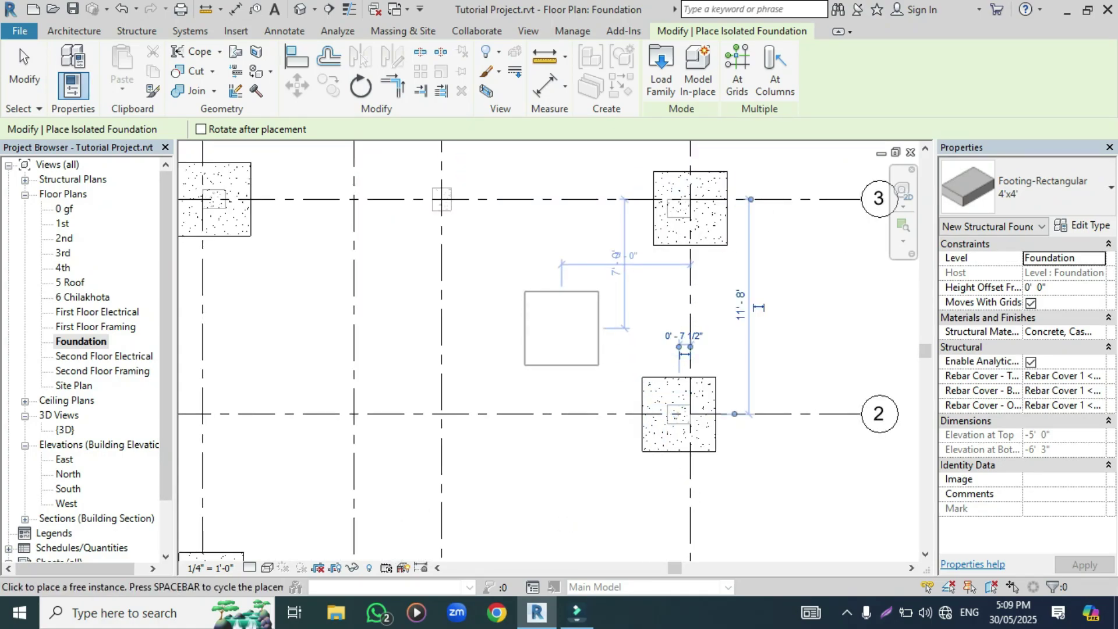
Duplicate the 4'x4' footing type under the name 5'x5'x1'6
{"action": "scroll", "coordinate": [561, 328], "scroll_direction": "down", "scroll_amount": 1}
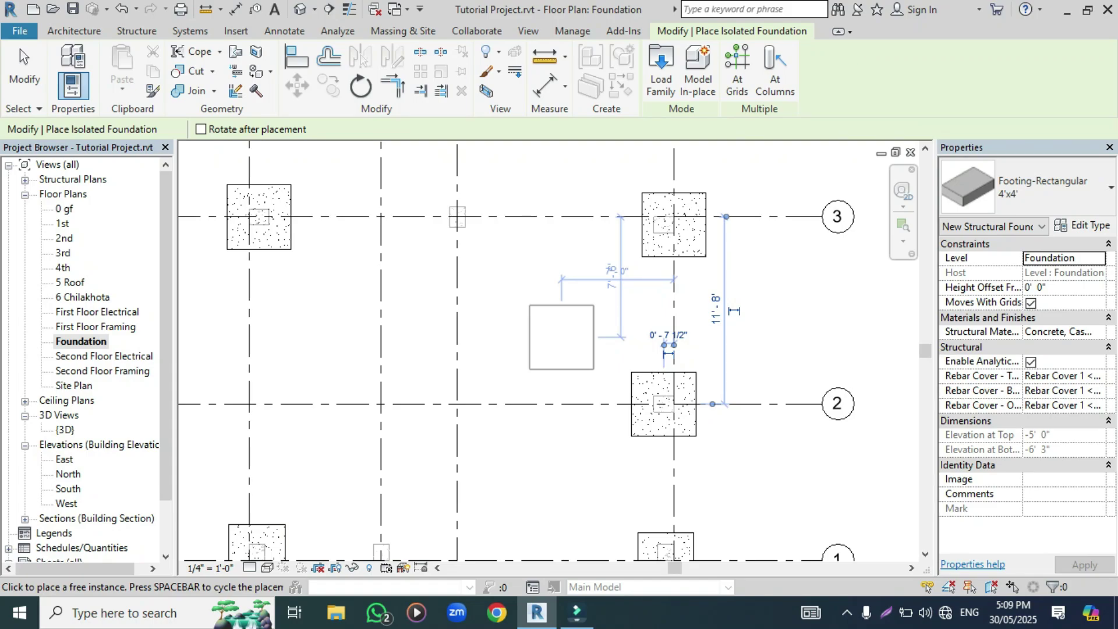
{"action": "scroll", "coordinate": [561, 337], "scroll_direction": "down", "scroll_amount": 1}
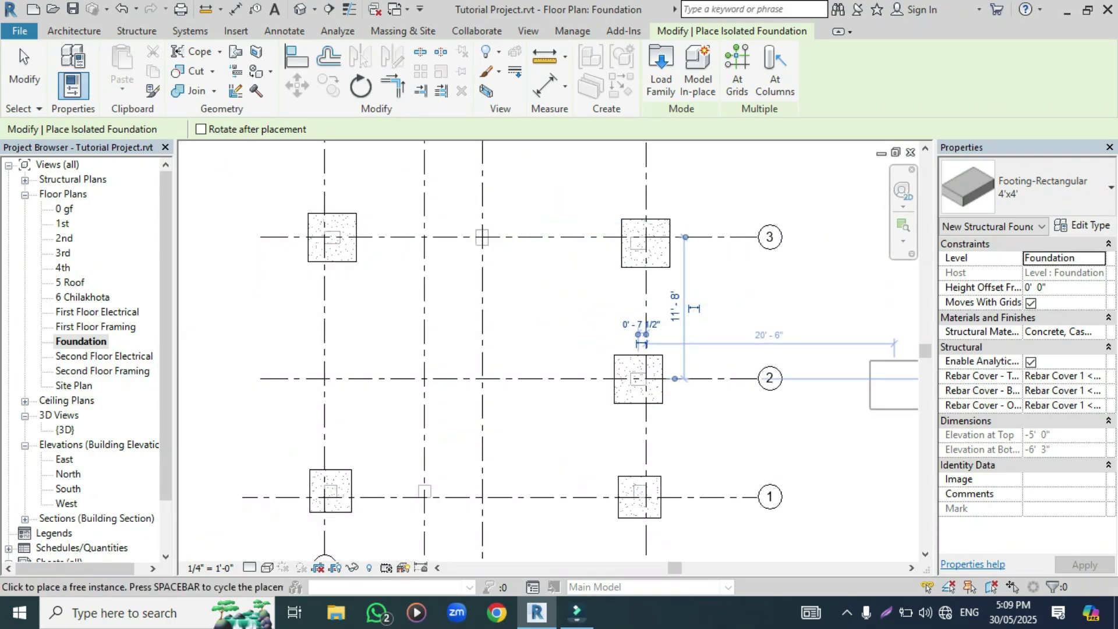
{"action": "left_click", "coordinate": [1083, 226]}
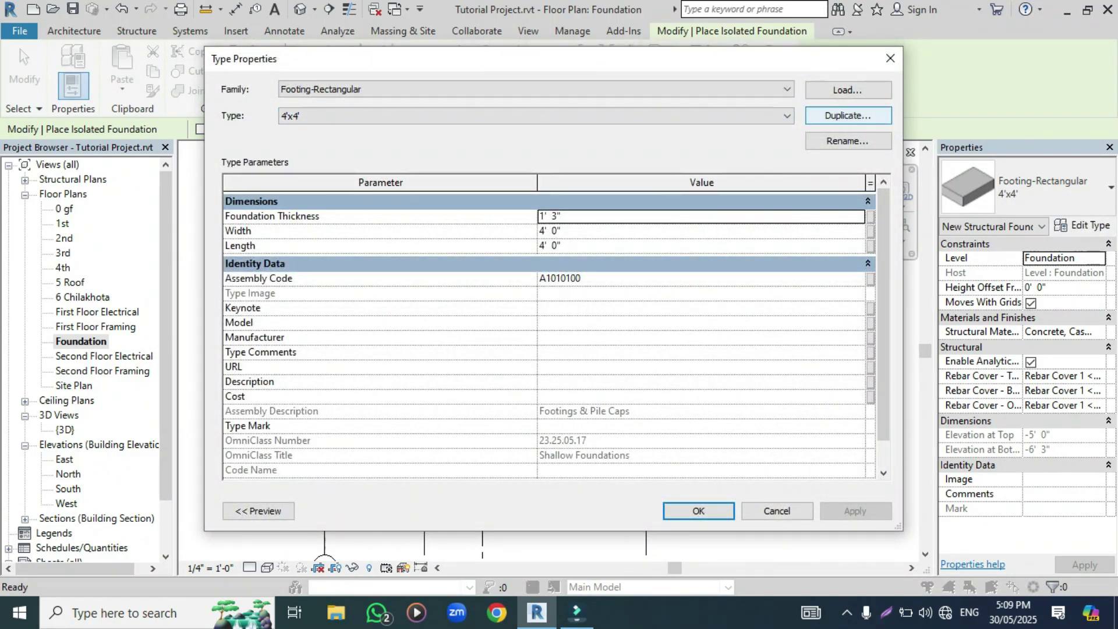
{"action": "left_click", "coordinate": [848, 115]}
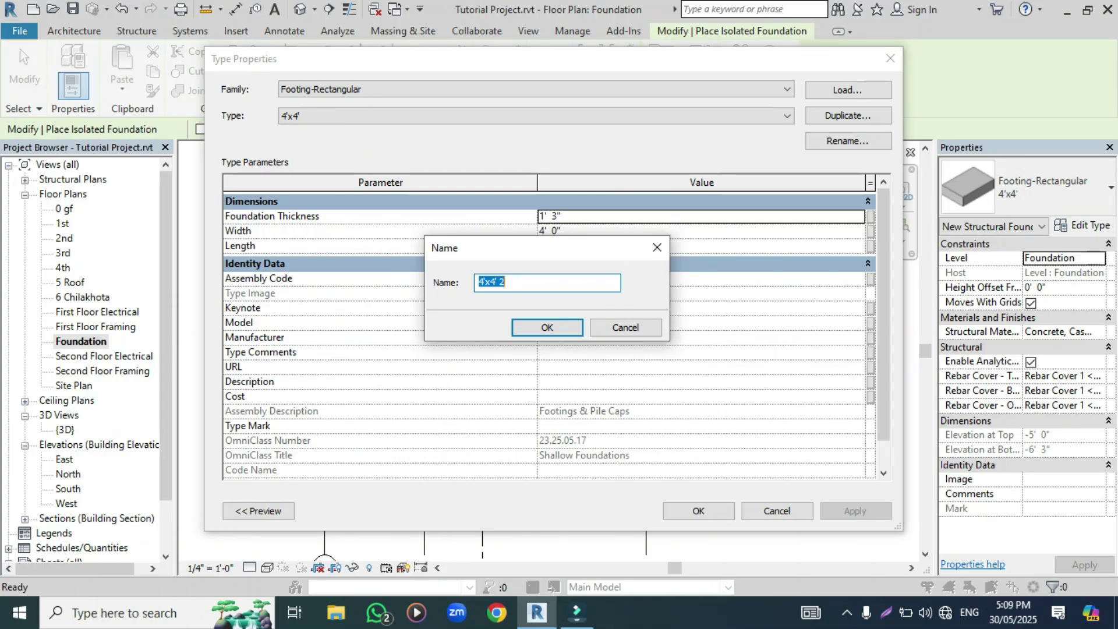
{"action": "type", "text": "5'"}
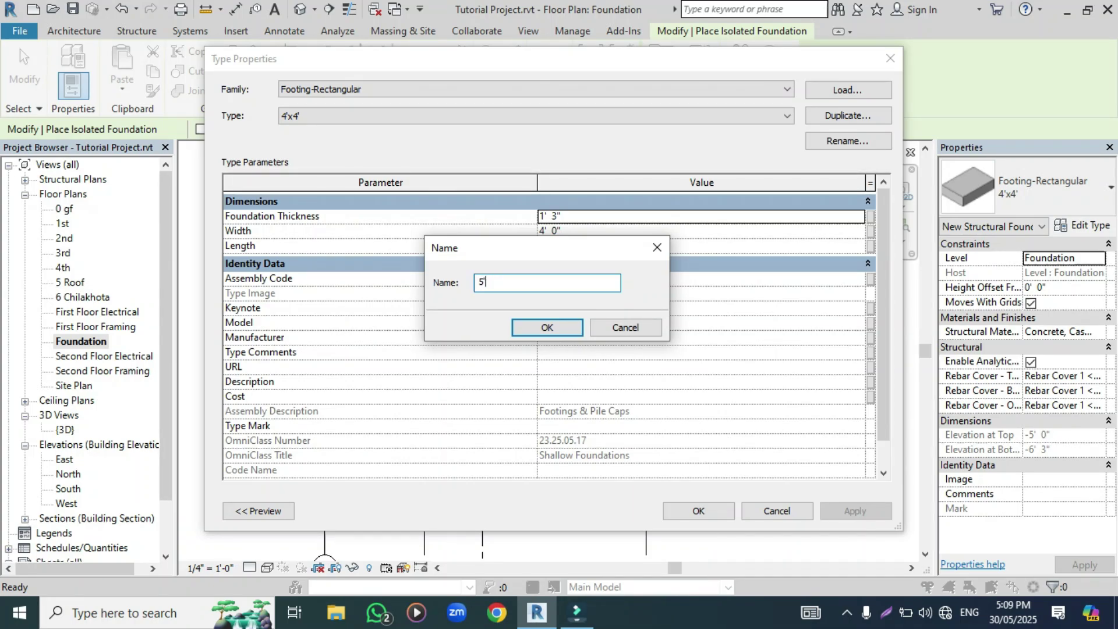
{"action": "type", "text": "x5'x"}
{"action": "type", "text": "1'6"}
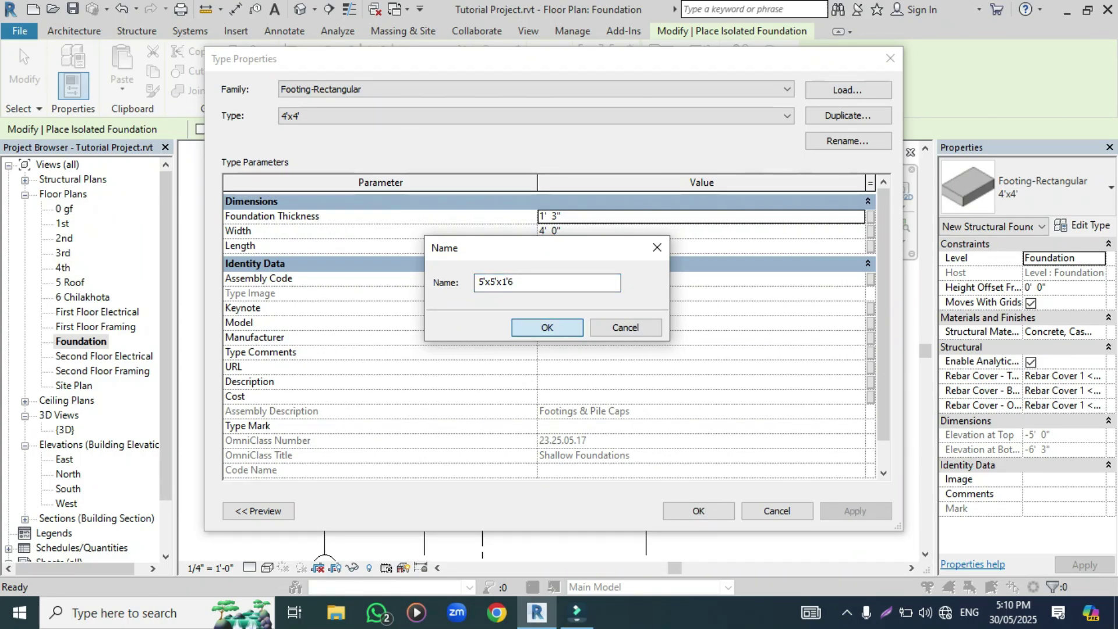
{"action": "key", "text": "Return"}
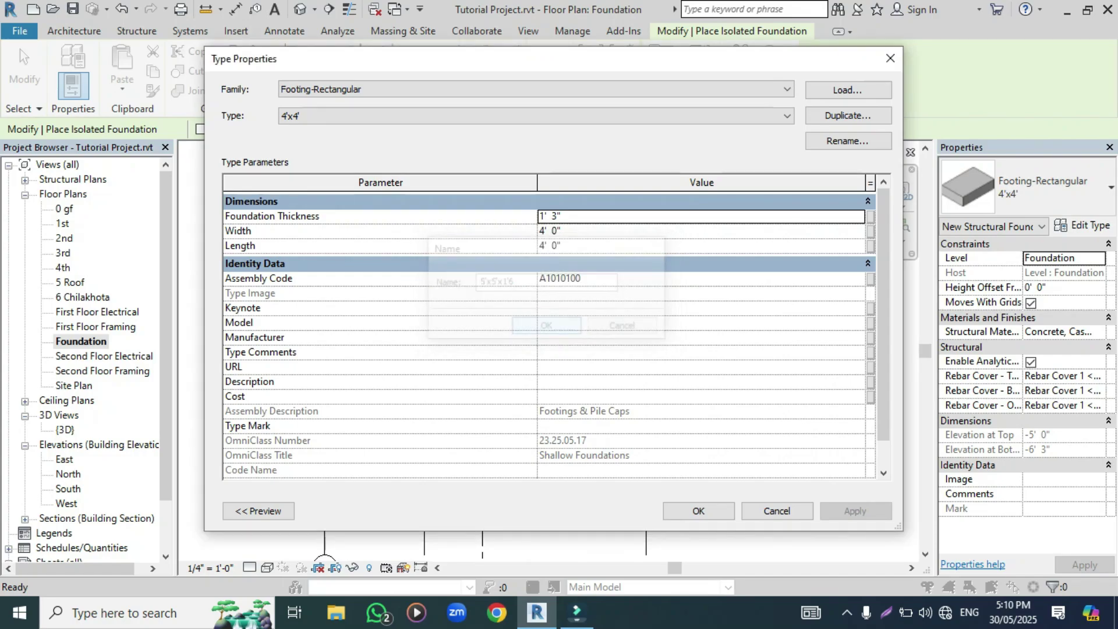
Set the 5'x5'x1'6 footing type's width and length to 5' 0" and its foundation thickness to 1' 6"
{"action": "double_click", "coordinate": [550, 231]}
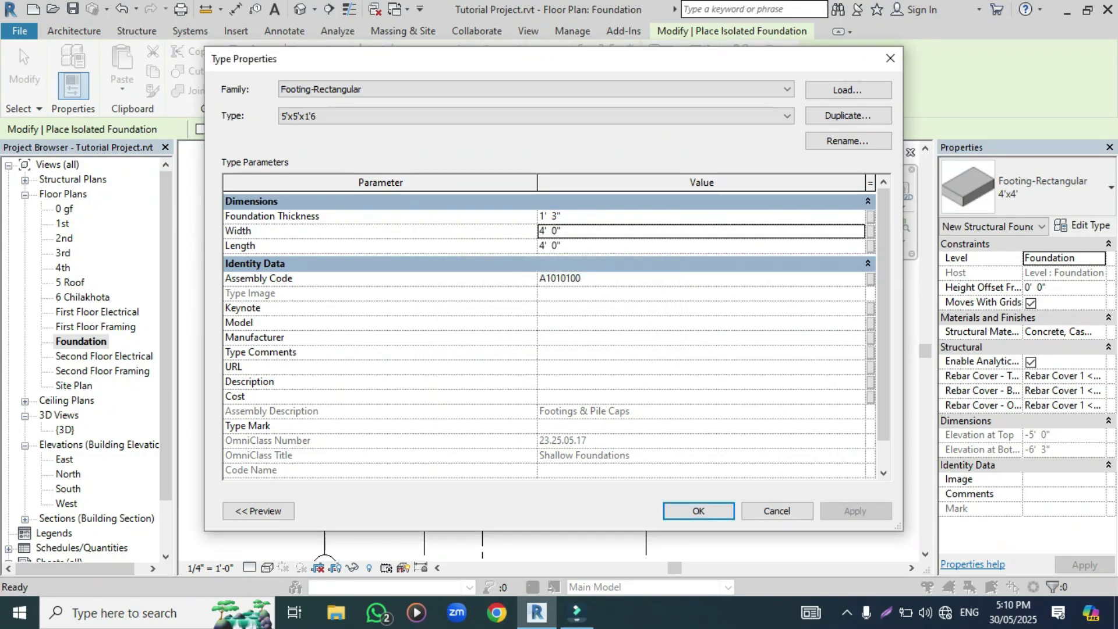
{"action": "type", "text": "5"}
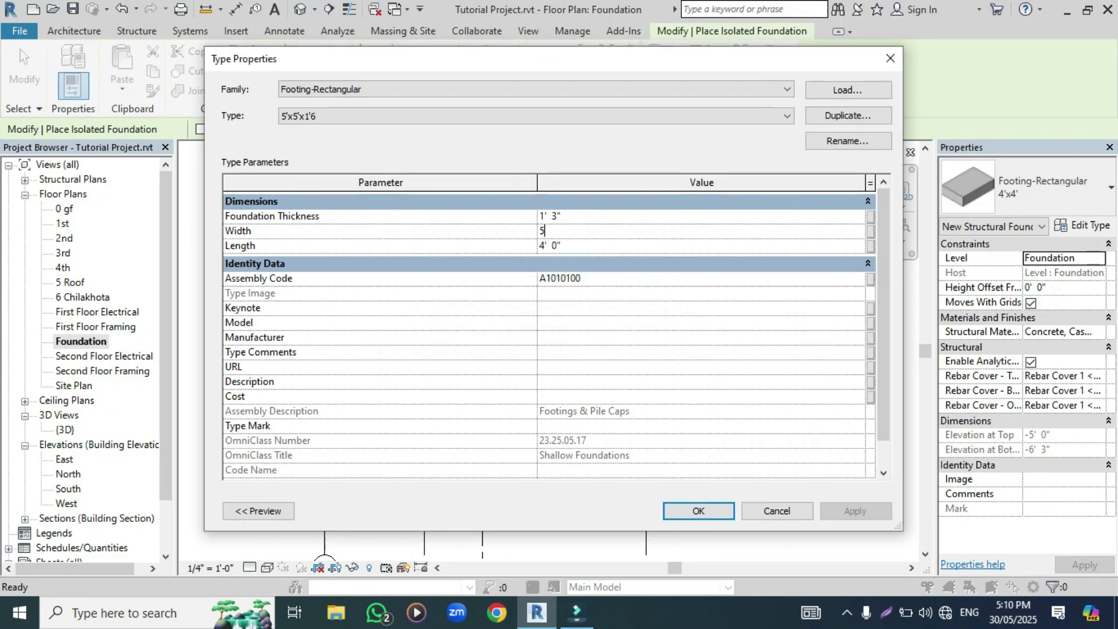
{"action": "key", "text": "Return"}
{"action": "type", "text": "5"}
{"action": "left_click", "coordinate": [561, 216]}
{"action": "double_click", "coordinate": [551, 217]}
{"action": "type", "text": "1 6"}
{"action": "key", "text": "Return"}
{"action": "scroll", "coordinate": [549, 326], "scroll_direction": "down", "scroll_amount": 1}
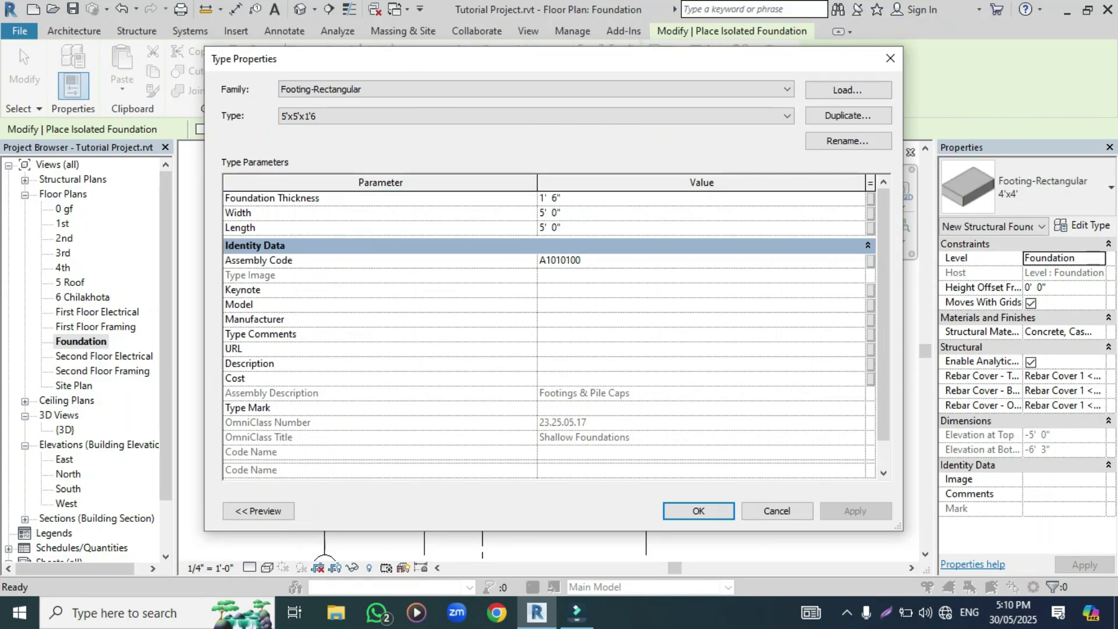
{"action": "left_click", "coordinate": [698, 511]}
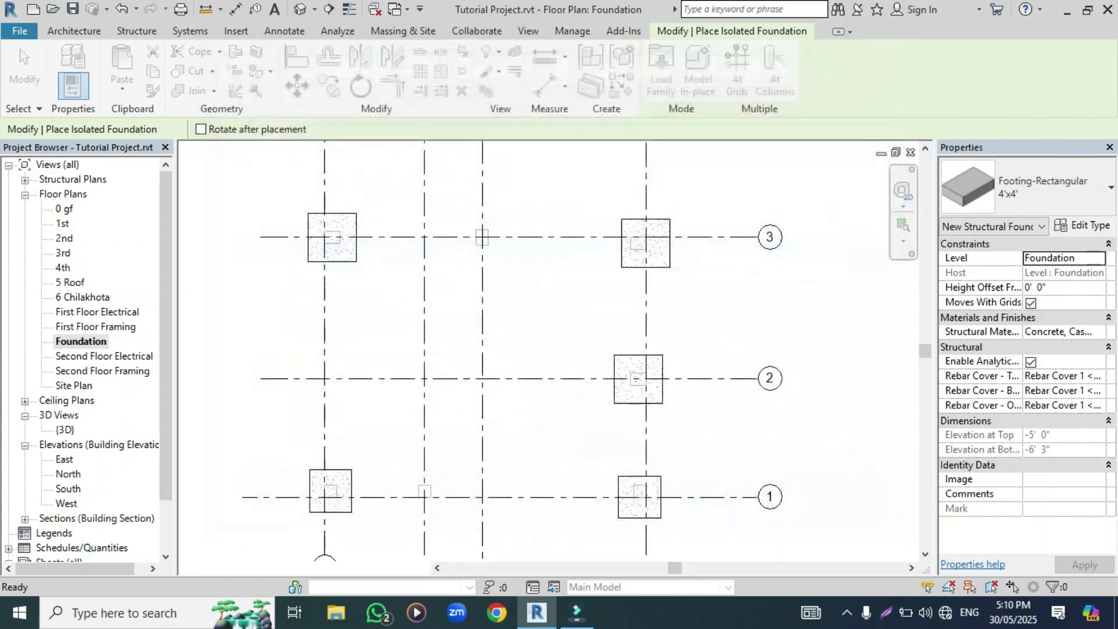
Place a 5'x5'x1'6 footing centred under the column at grids C and 3, and end the placement
{"action": "scroll", "coordinate": [513, 316], "scroll_direction": "down", "scroll_amount": 1}
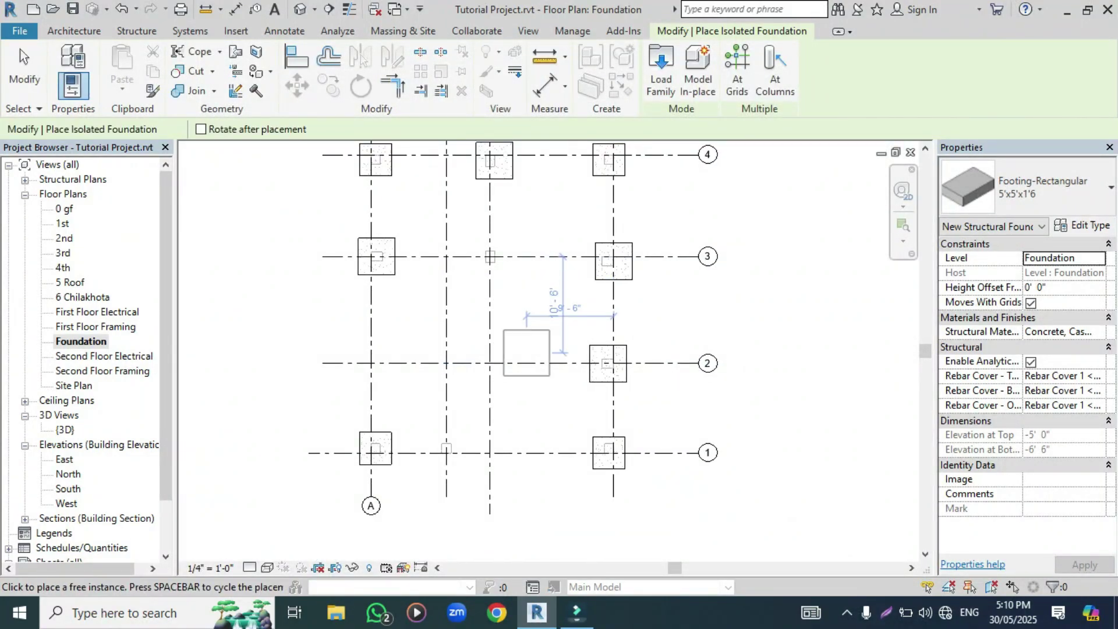
{"action": "scroll", "coordinate": [493, 275], "scroll_direction": "up", "scroll_amount": 1}
{"action": "left_click", "coordinate": [493, 273]}
{"action": "scroll", "coordinate": [498, 280], "scroll_direction": "up", "scroll_amount": 1}
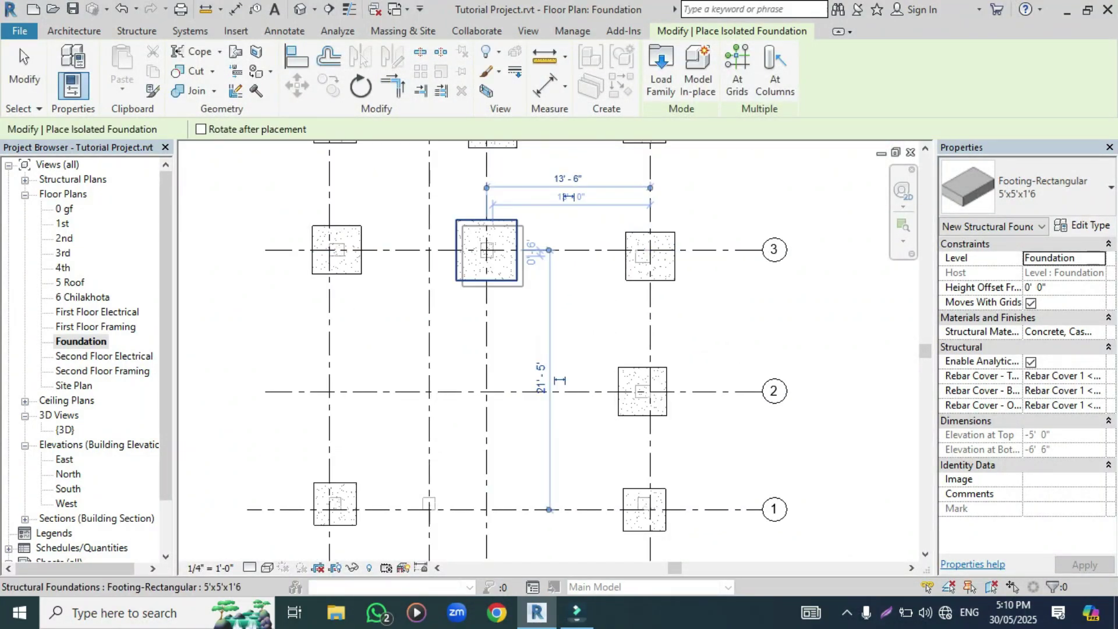
{"action": "scroll", "coordinate": [517, 392], "scroll_direction": "down", "scroll_amount": 1}
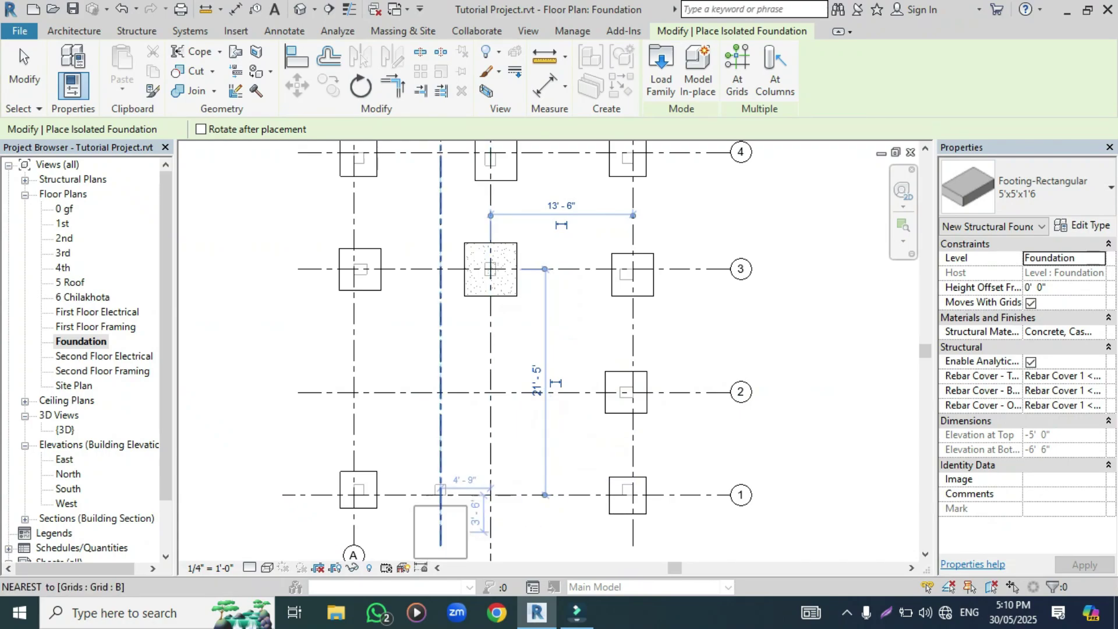
{"action": "scroll", "coordinate": [441, 526], "scroll_direction": "up", "scroll_amount": 2}
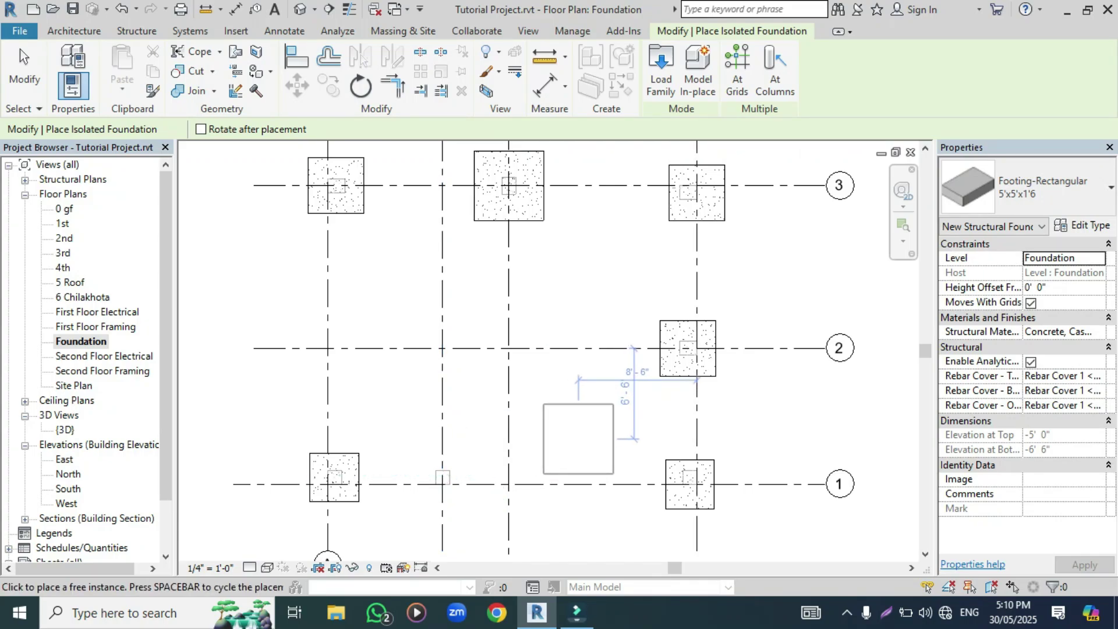
{"action": "key", "text": "Escape"}
{"action": "key", "text": "Escape"}
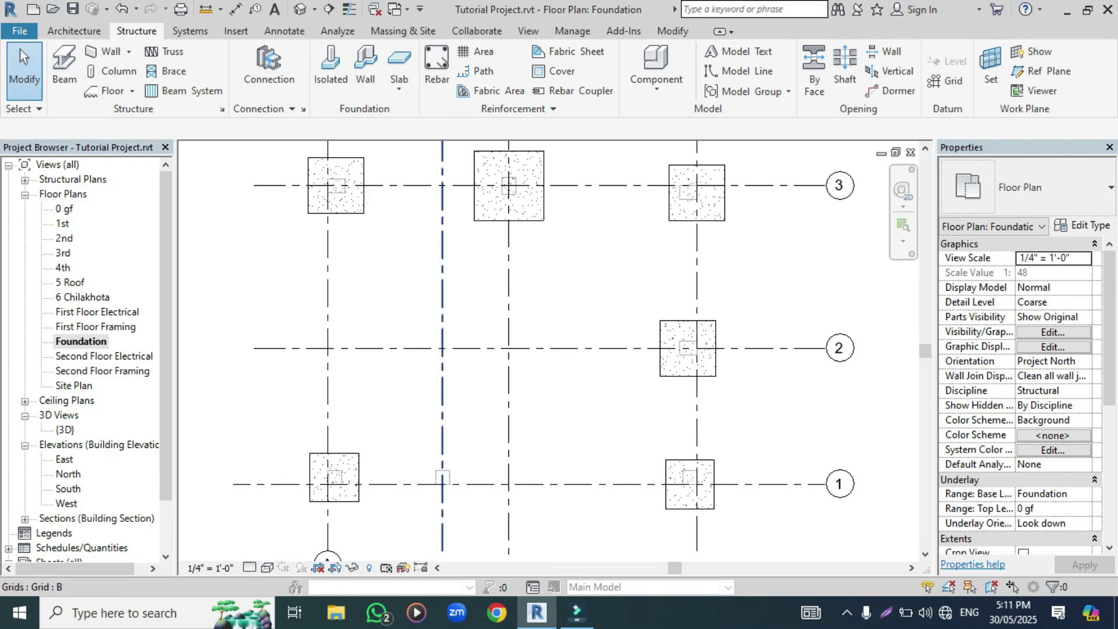
Create a footing similar to the 3'6"x3'6" one at grids A and 1, centred under the column at grids B and 1
{"action": "scroll", "coordinate": [342, 514], "scroll_direction": "up", "scroll_amount": 1}
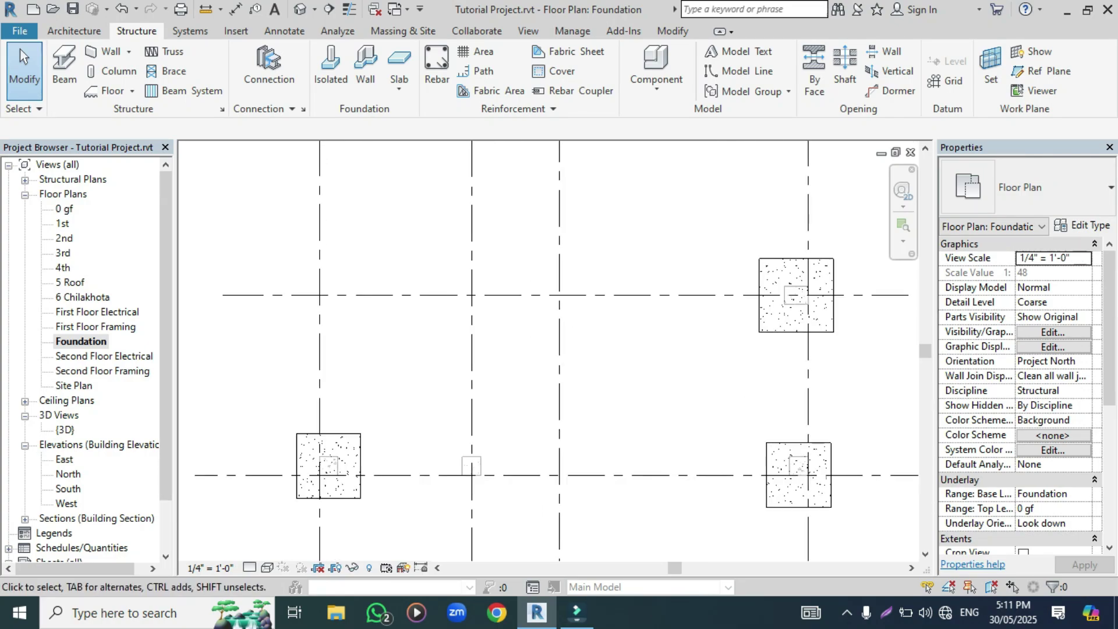
{"action": "left_click", "coordinate": [358, 492]}
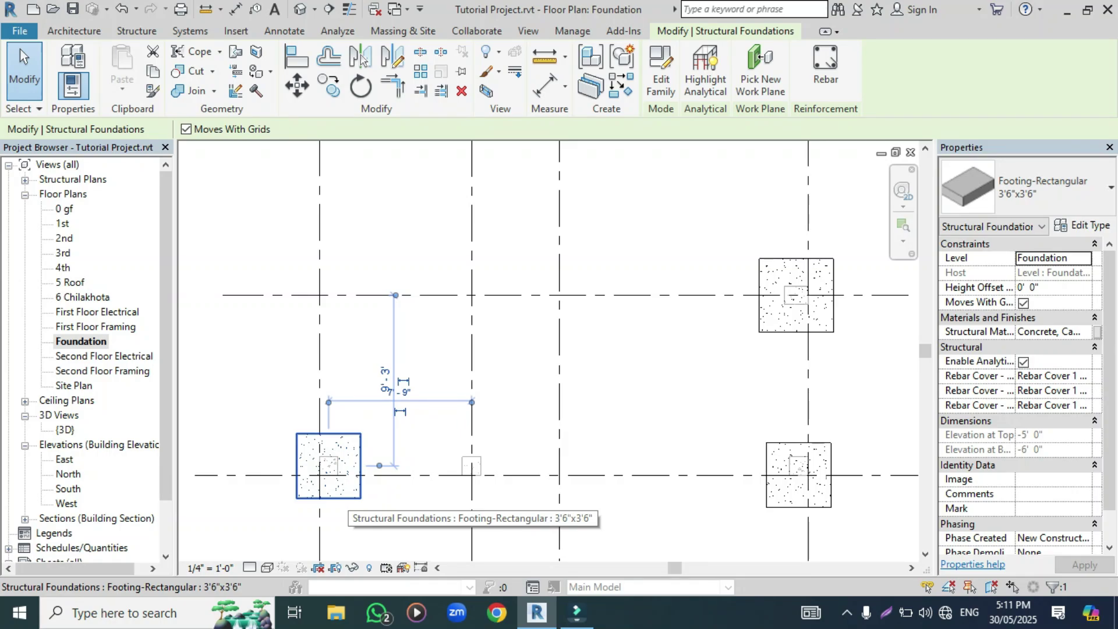
{"action": "key", "text": "c"}
{"action": "key", "text": "s"}
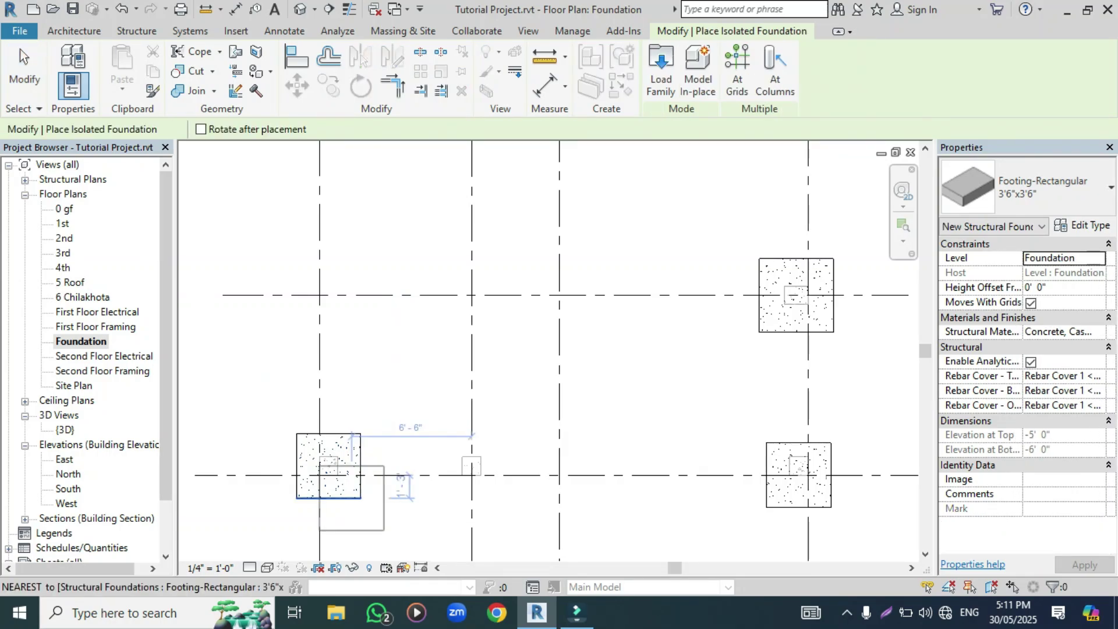
{"action": "scroll", "coordinate": [432, 483], "scroll_direction": "up", "scroll_amount": 2}
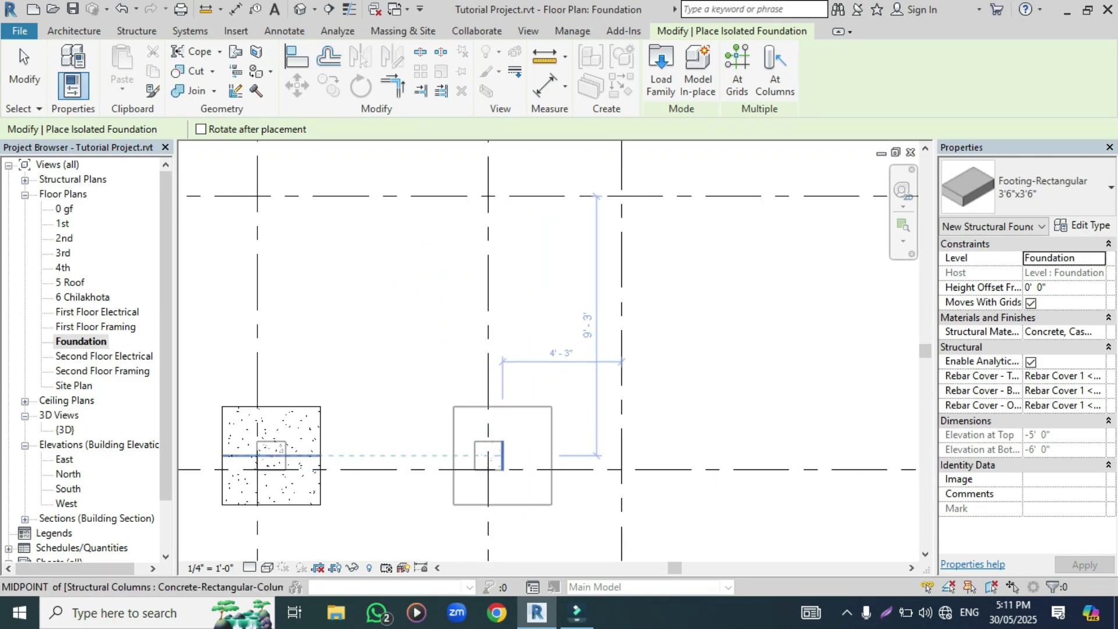
{"action": "left_click", "coordinate": [488, 455]}
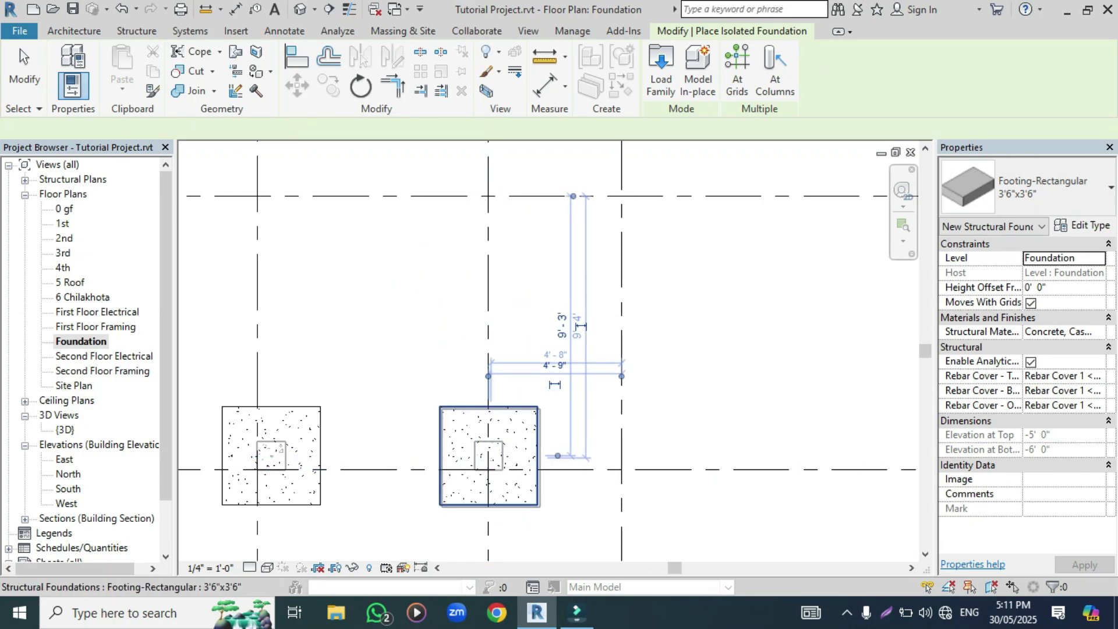
{"action": "scroll", "coordinate": [365, 469], "scroll_direction": "down", "scroll_amount": 3}
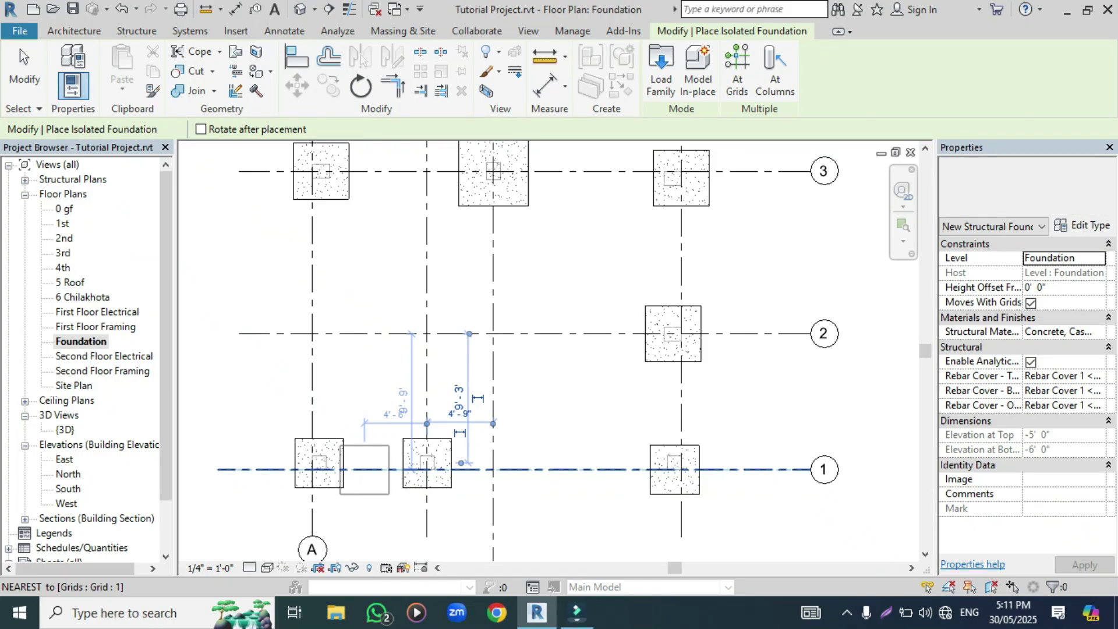
{"action": "key", "text": "Escape"}
{"action": "key", "text": "Escape"}
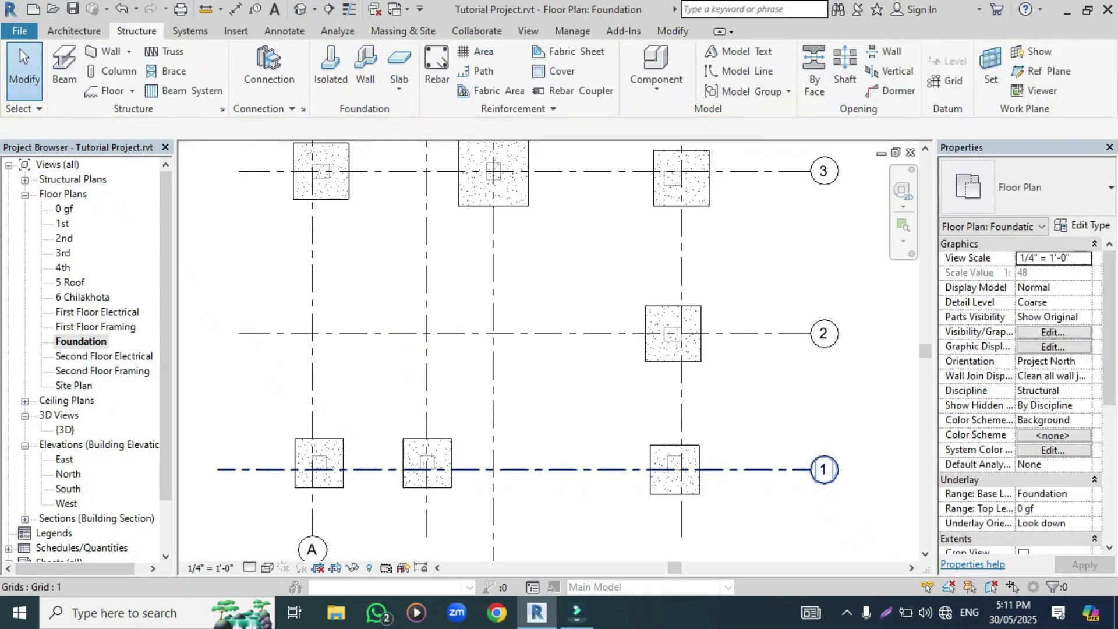
Align the vertical centre line of the 4'x4' footing at grids D and 3 with its column's vertical centre line
{"action": "scroll", "coordinate": [488, 334], "scroll_direction": "down", "scroll_amount": 2}
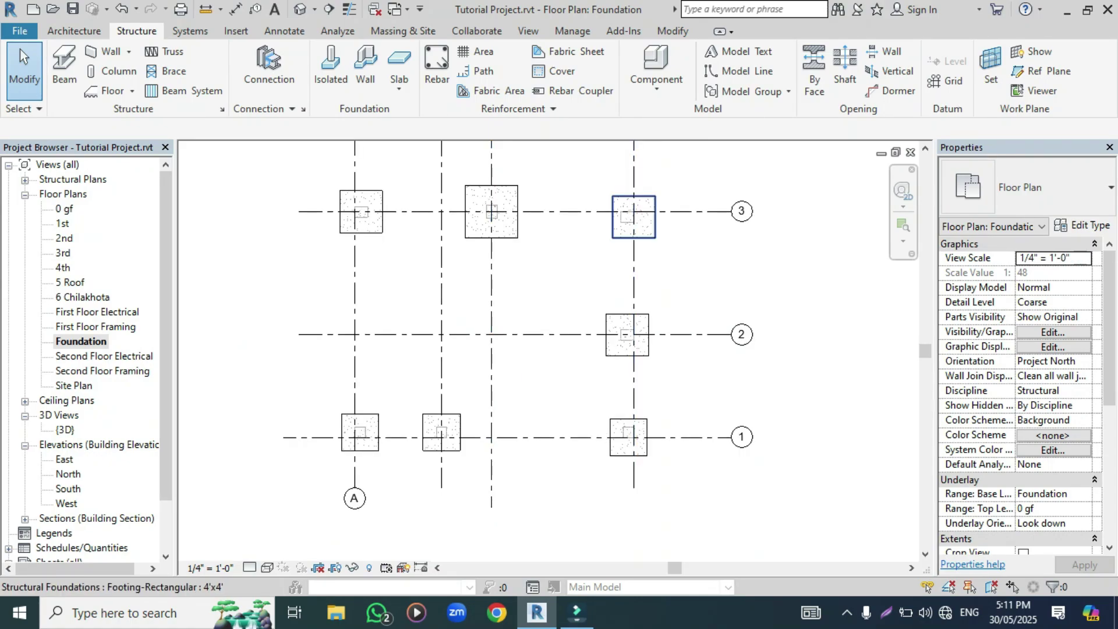
{"action": "scroll", "coordinate": [641, 232], "scroll_direction": "up", "scroll_amount": 4}
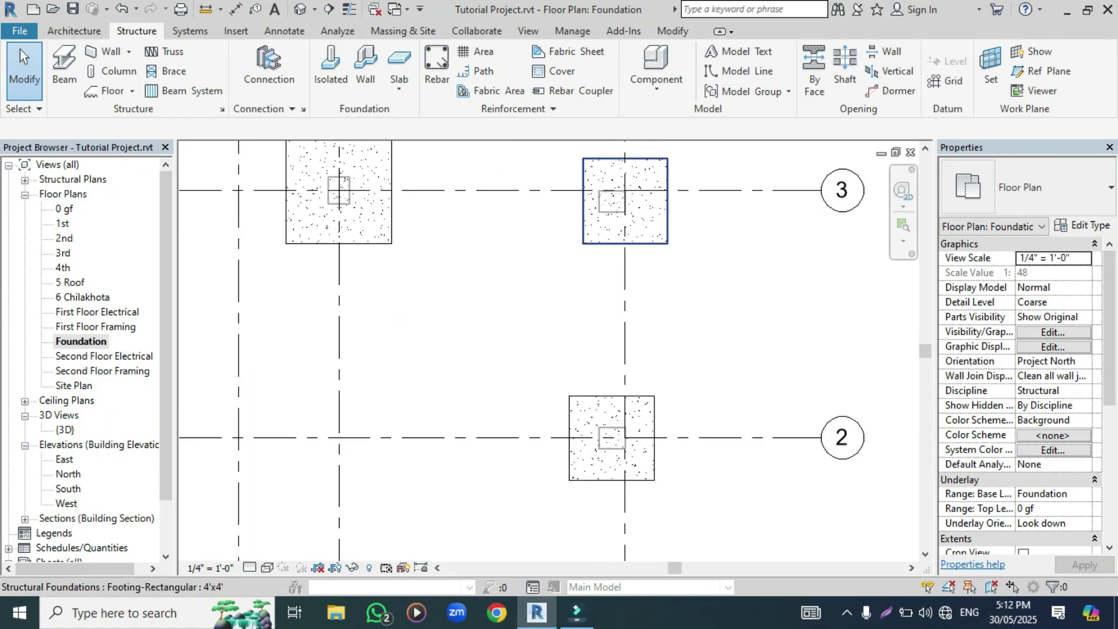
{"action": "scroll", "coordinate": [598, 248], "scroll_direction": "down", "scroll_amount": 1}
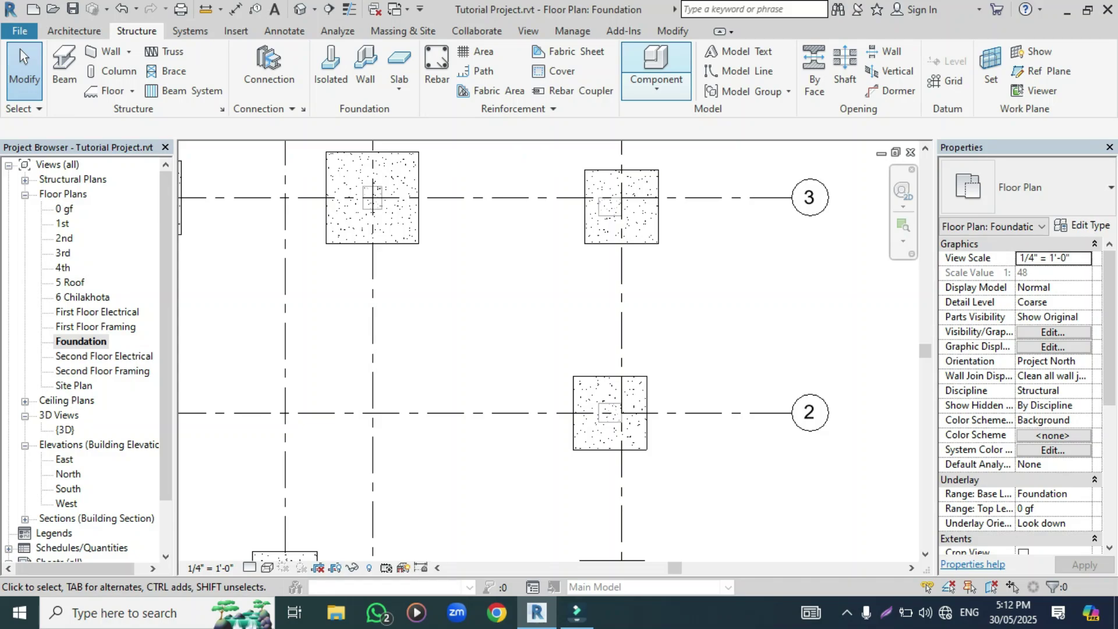
{"action": "left_click", "coordinate": [673, 31]}
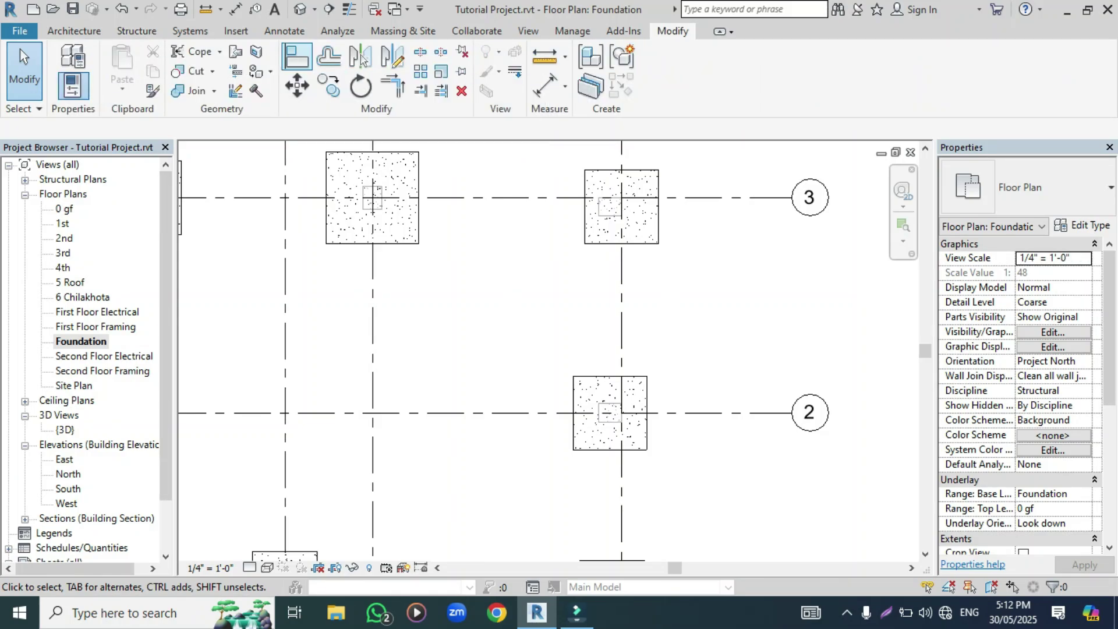
{"action": "left_click", "coordinate": [297, 56]}
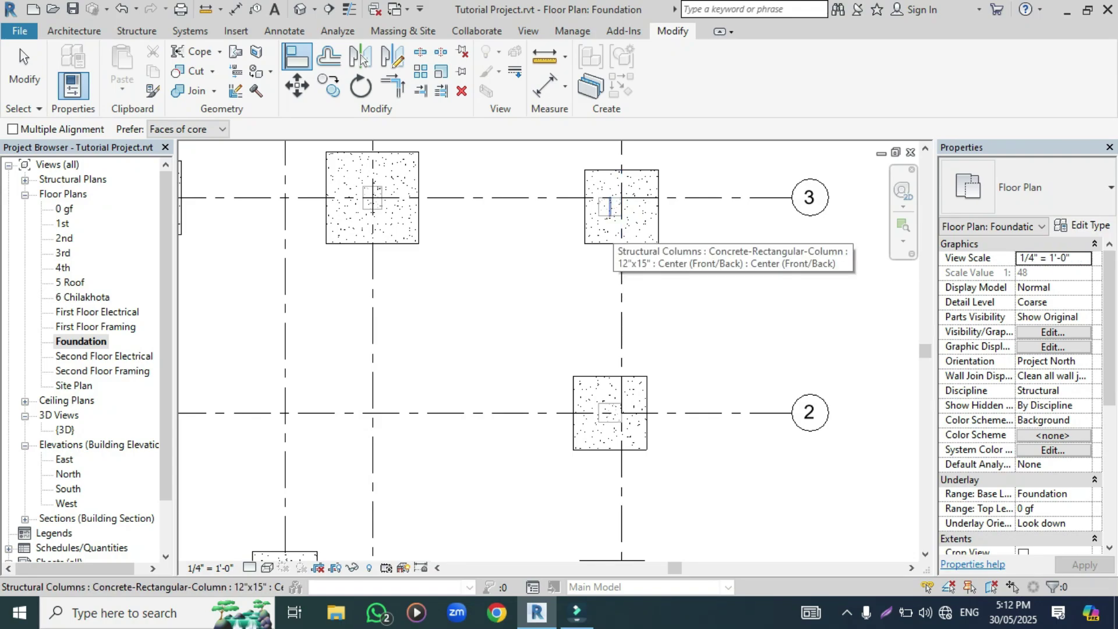
{"action": "left_click", "coordinate": [610, 206]}
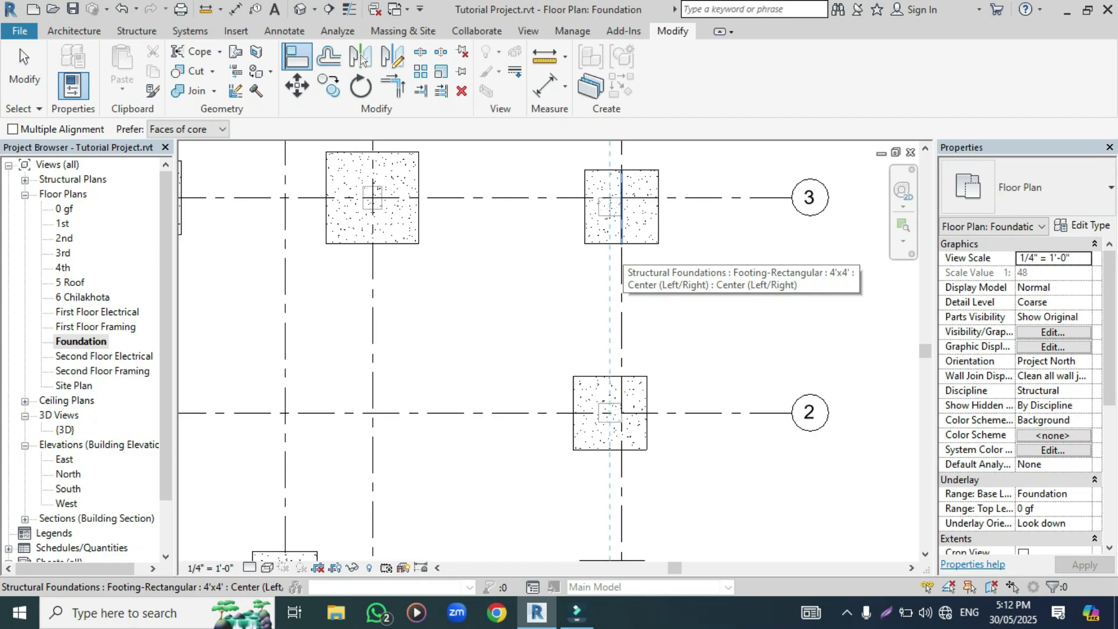
{"action": "left_click", "coordinate": [621, 233]}
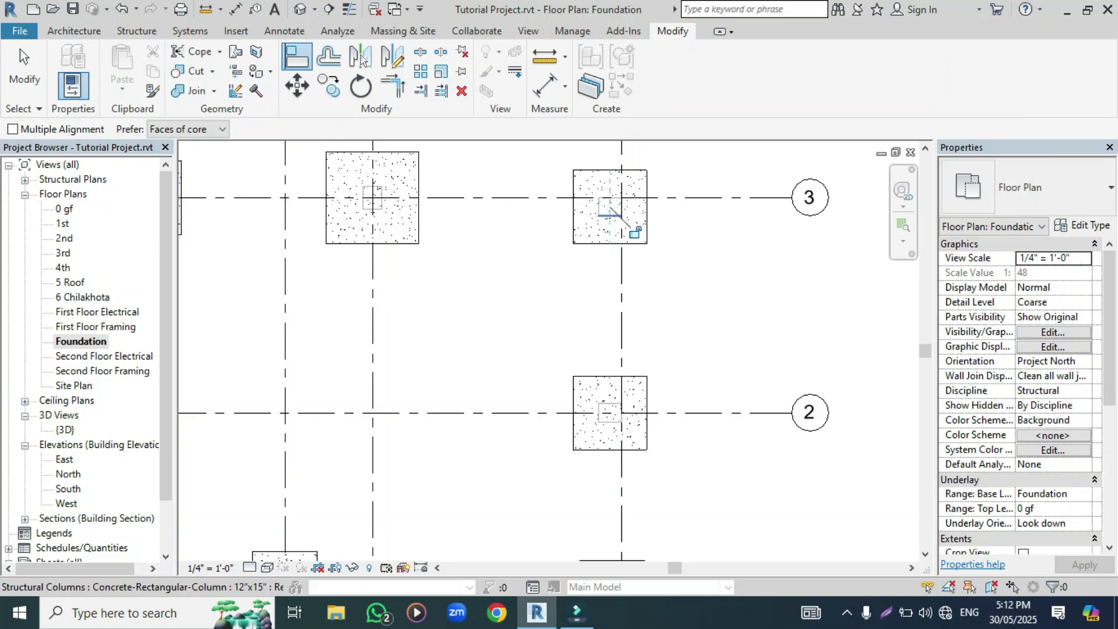
Align the horizontal centre line of the 3'6"x3'6" footing at grids D and 1 with its column's horizontal centre line
{"action": "scroll", "coordinate": [556, 220], "scroll_direction": "down", "scroll_amount": 2}
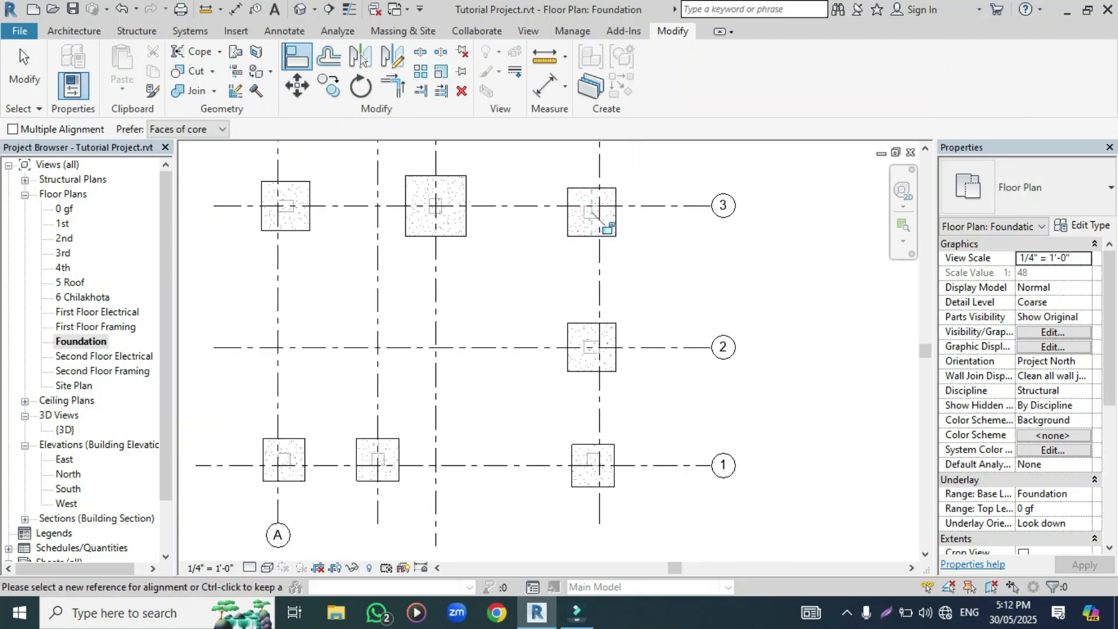
{"action": "scroll", "coordinate": [588, 501], "scroll_direction": "up", "scroll_amount": 4}
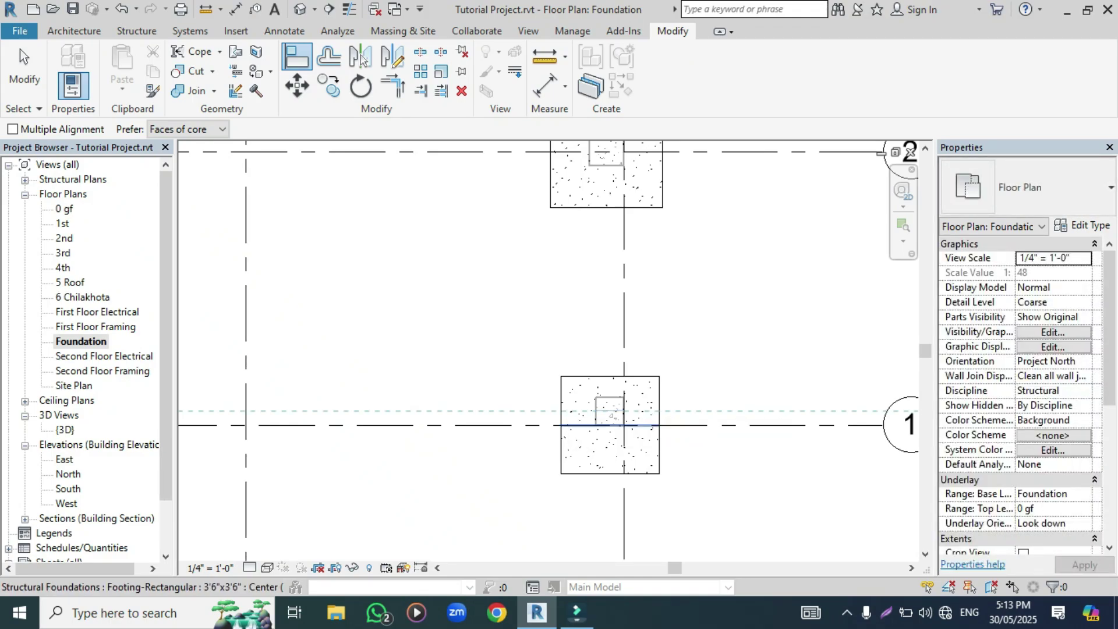
{"action": "left_click", "coordinate": [576, 425]}
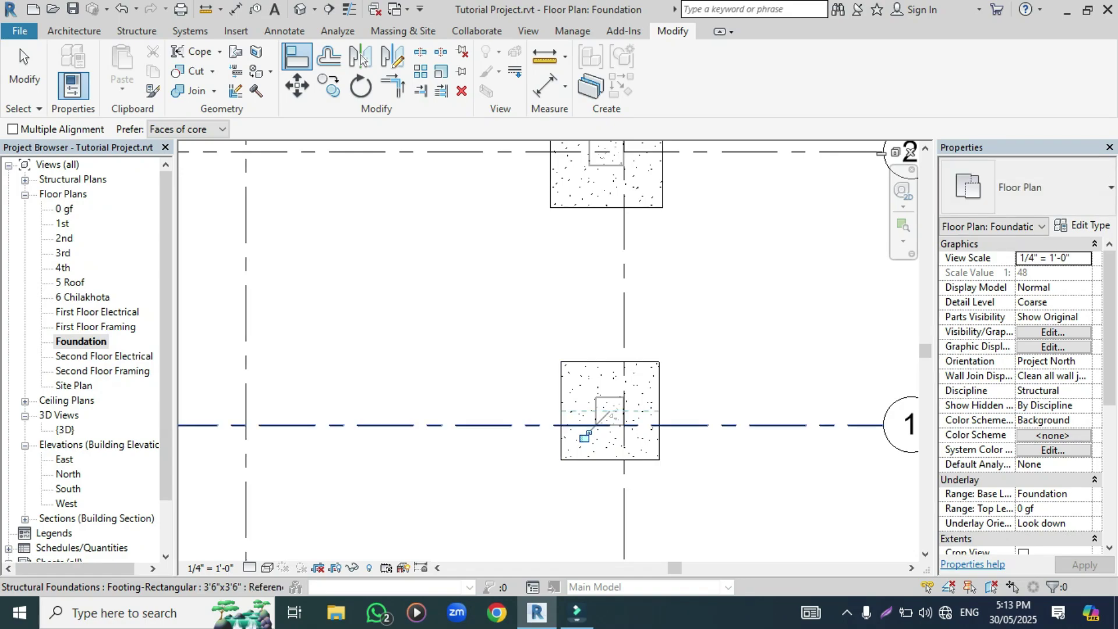
{"action": "scroll", "coordinate": [773, 365], "scroll_direction": "down", "scroll_amount": 3}
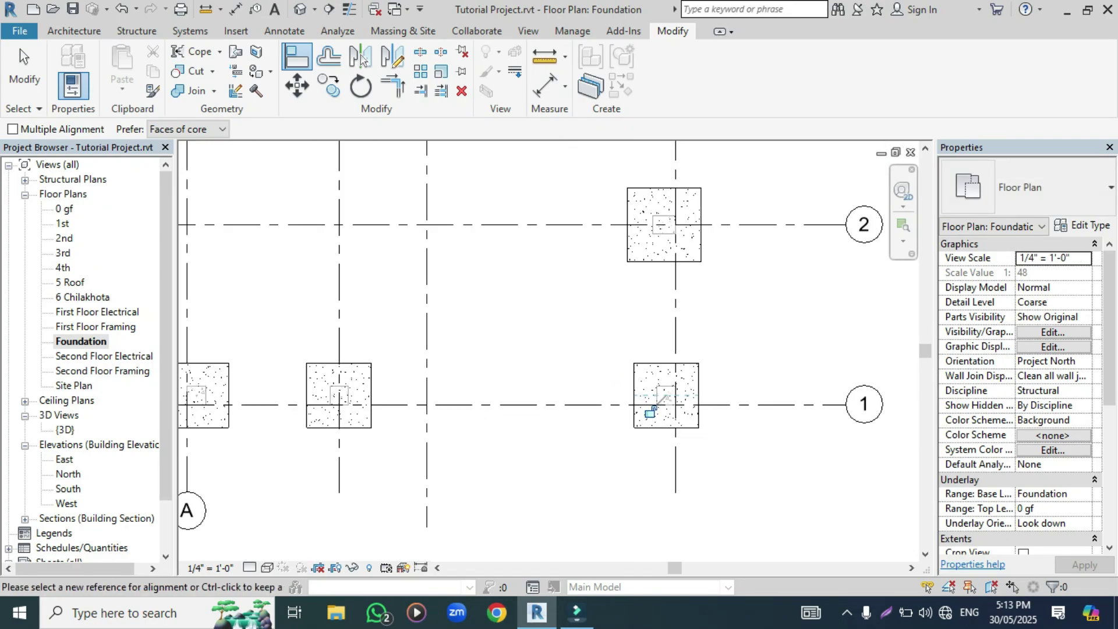
{"action": "scroll", "coordinate": [402, 425], "scroll_direction": "down", "scroll_amount": 4}
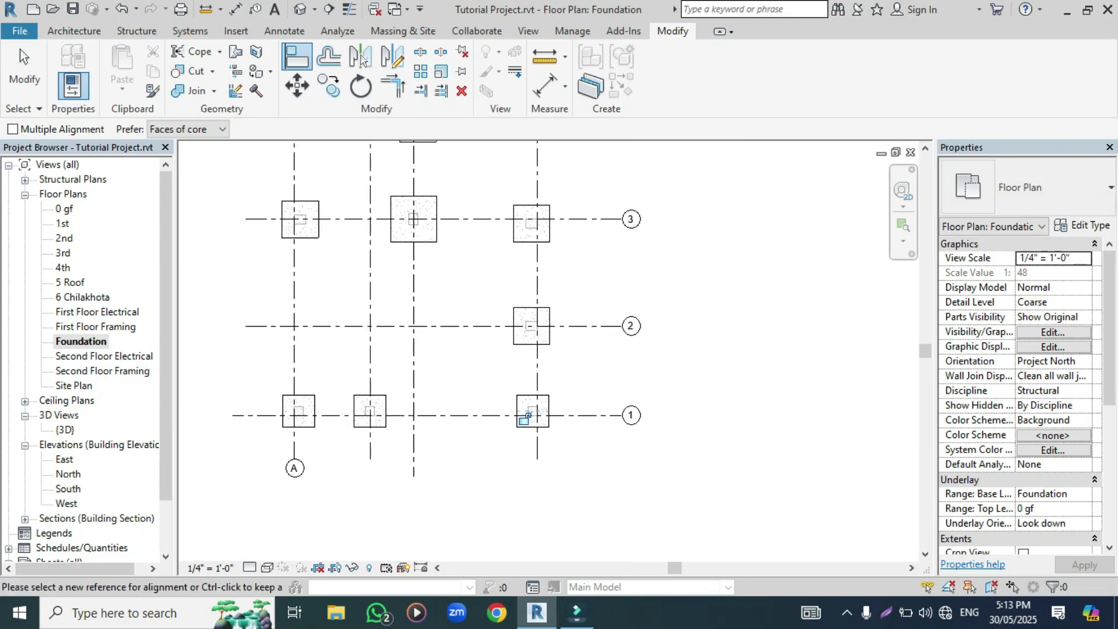
Align the vertical centre line of the 4'x4' footing at grids C and 4 with grid line C
{"action": "scroll", "coordinate": [339, 414], "scroll_direction": "down", "scroll_amount": 2}
{"action": "scroll", "coordinate": [319, 226], "scroll_direction": "up", "scroll_amount": 4}
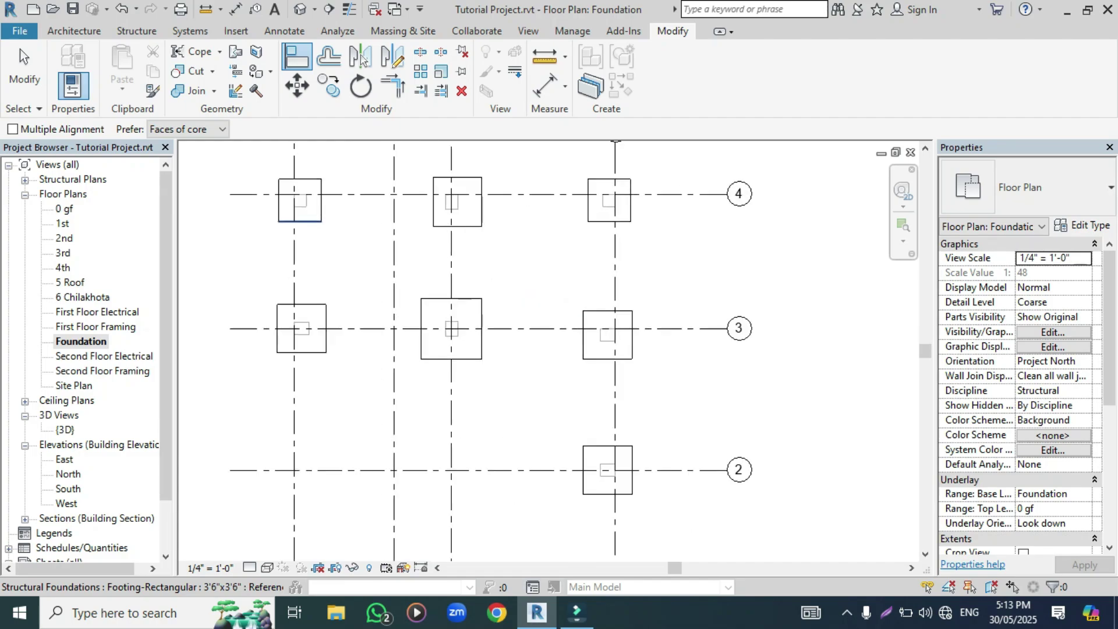
{"action": "left_click", "coordinate": [299, 221]}
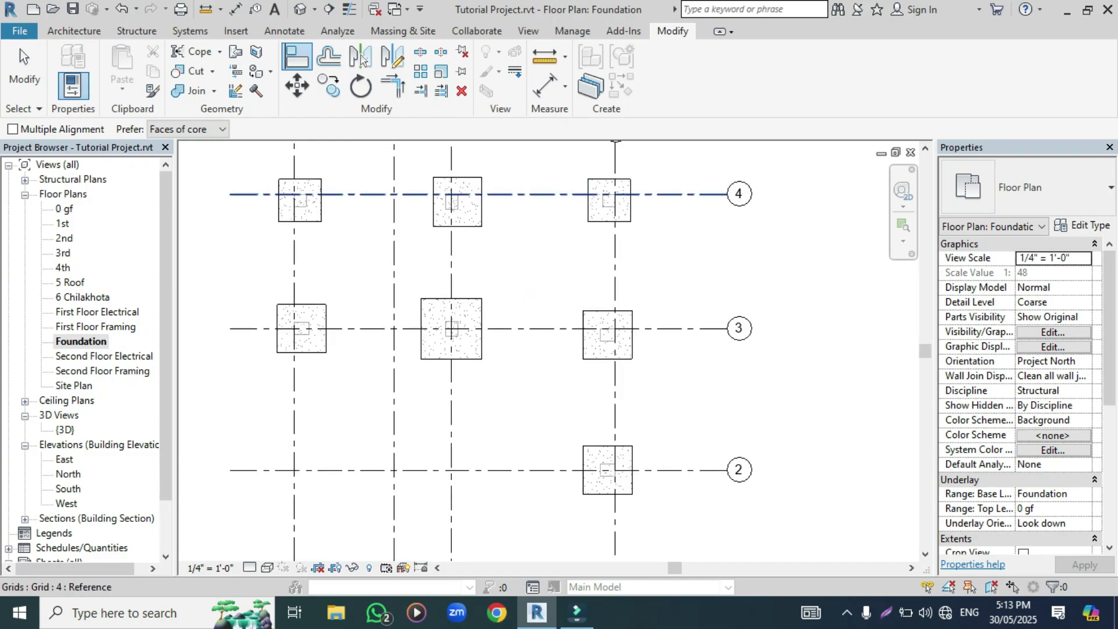
{"action": "scroll", "coordinate": [454, 202], "scroll_direction": "up", "scroll_amount": 2}
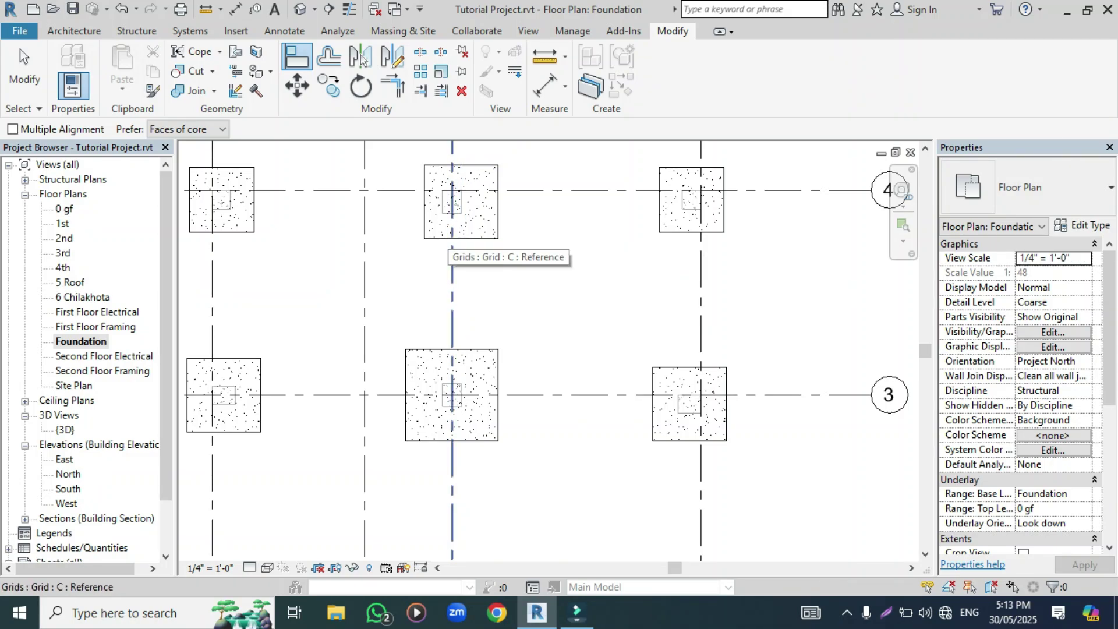
{"action": "left_click", "coordinate": [452, 243]}
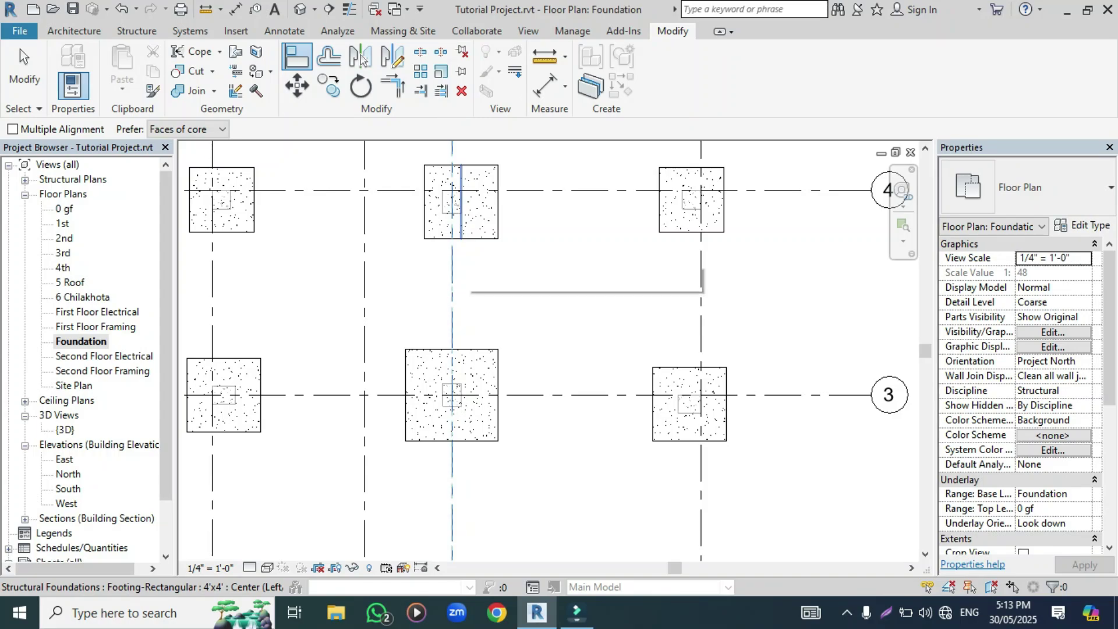
{"action": "left_click", "coordinate": [461, 233]}
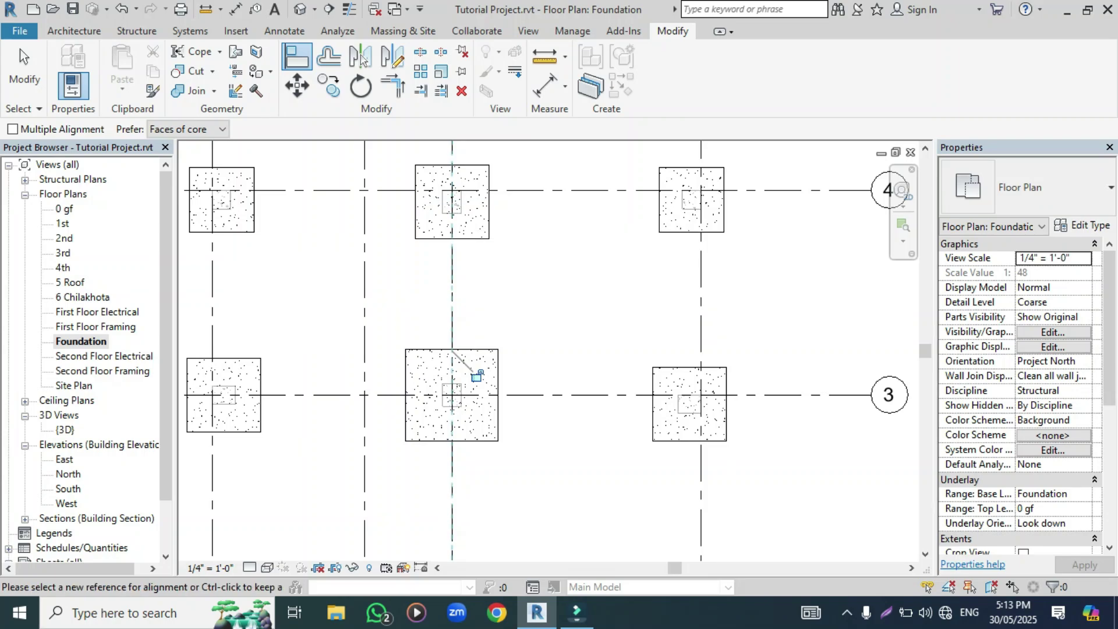
Examine the footing layout across grids A to D and 1 to 4 to check each footing's position under its column
{"action": "scroll", "coordinate": [451, 349], "scroll_direction": "down", "scroll_amount": 5}
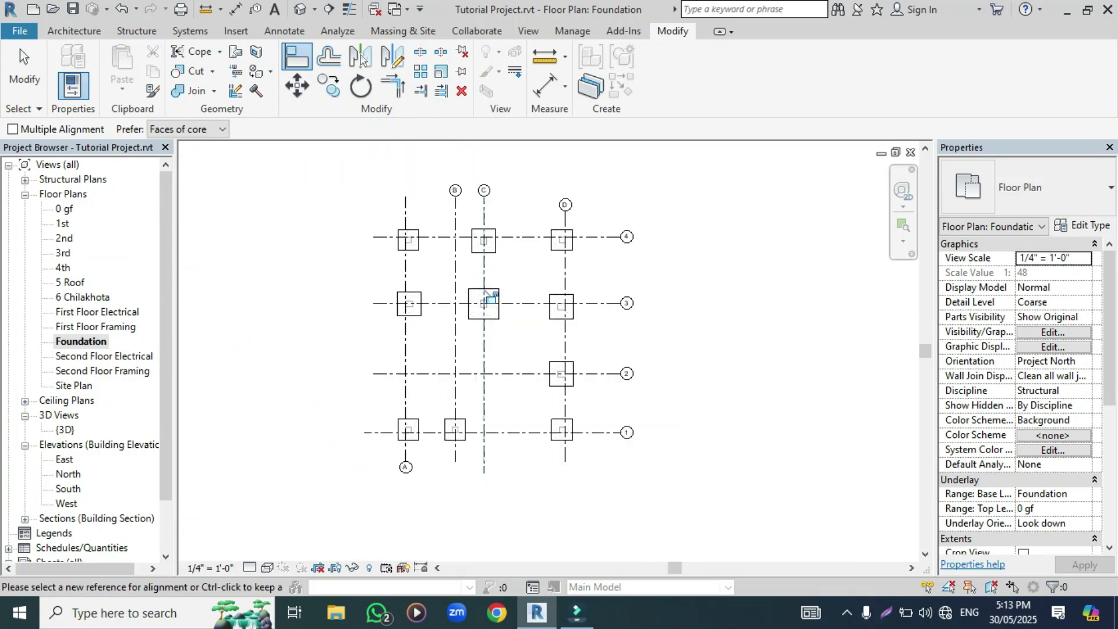
{"action": "scroll", "coordinate": [503, 339], "scroll_direction": "up", "scroll_amount": 1}
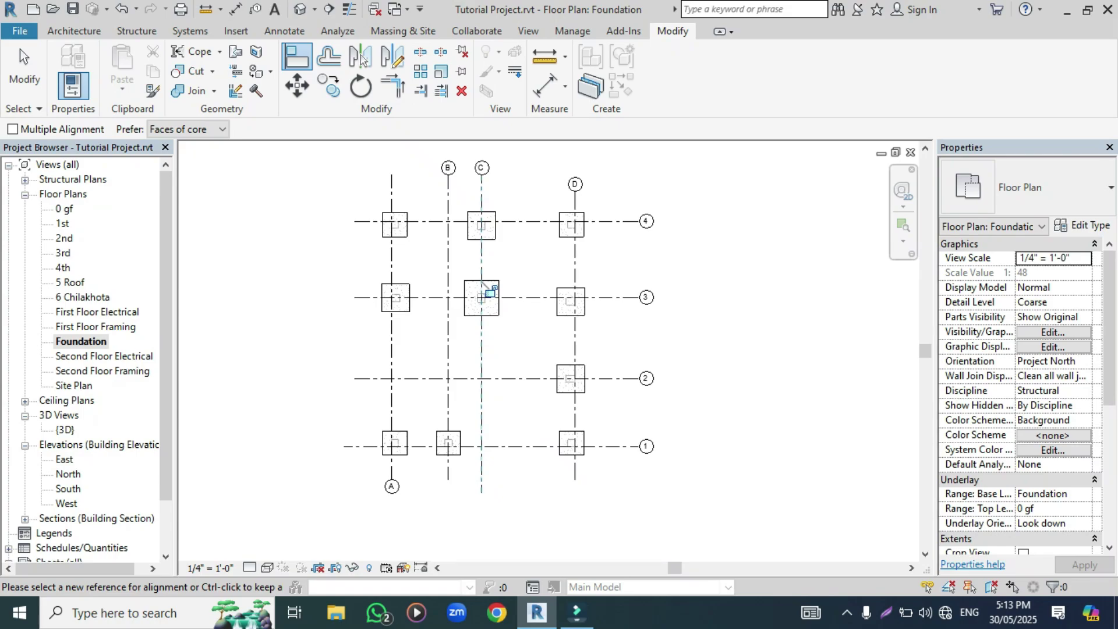
{"action": "scroll", "coordinate": [565, 321], "scroll_direction": "up", "scroll_amount": 2}
{"action": "scroll", "coordinate": [561, 320], "scroll_direction": "up", "scroll_amount": 2}
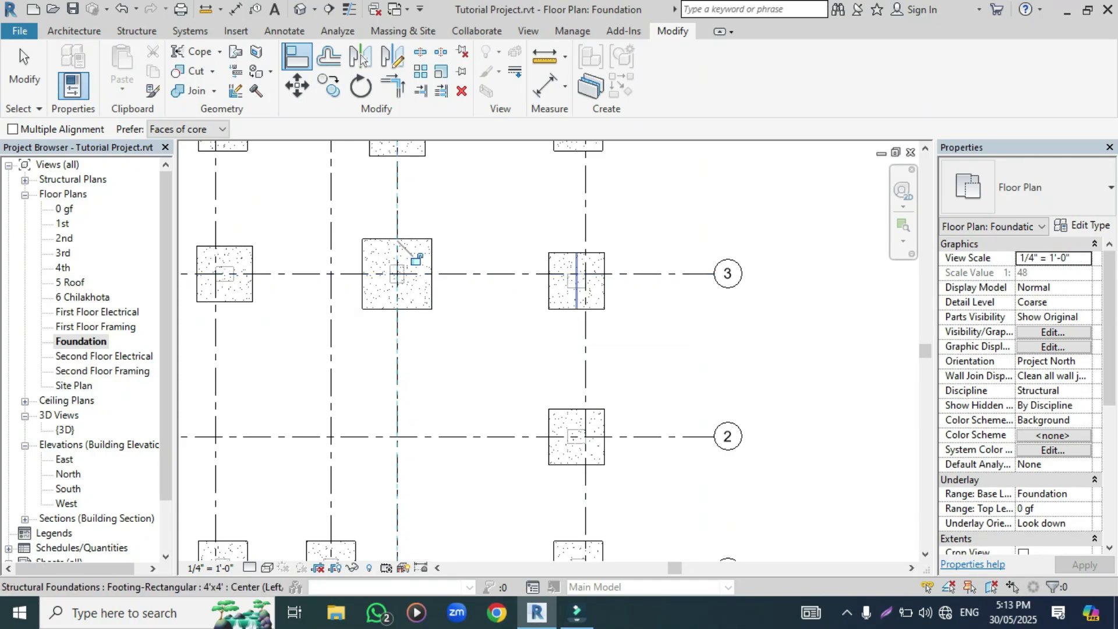
{"action": "scroll", "coordinate": [561, 316], "scroll_direction": "down", "scroll_amount": 1}
{"action": "scroll", "coordinate": [560, 315], "scroll_direction": "down", "scroll_amount": 1}
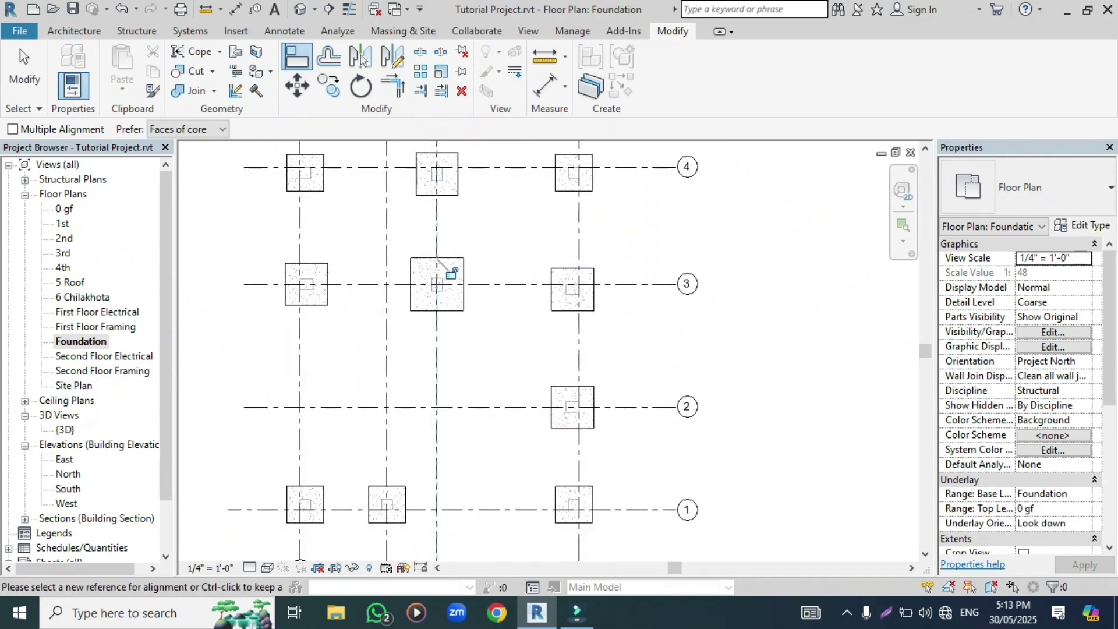
{"action": "scroll", "coordinate": [560, 315], "scroll_direction": "down", "scroll_amount": 1}
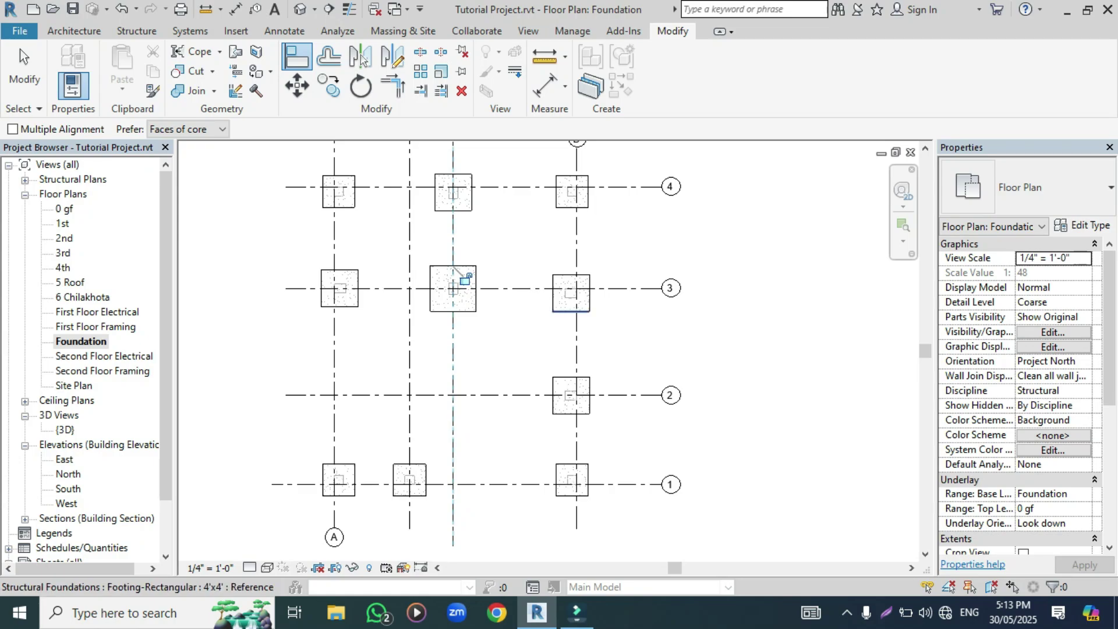
{"action": "scroll", "coordinate": [531, 338], "scroll_direction": "down", "scroll_amount": 1}
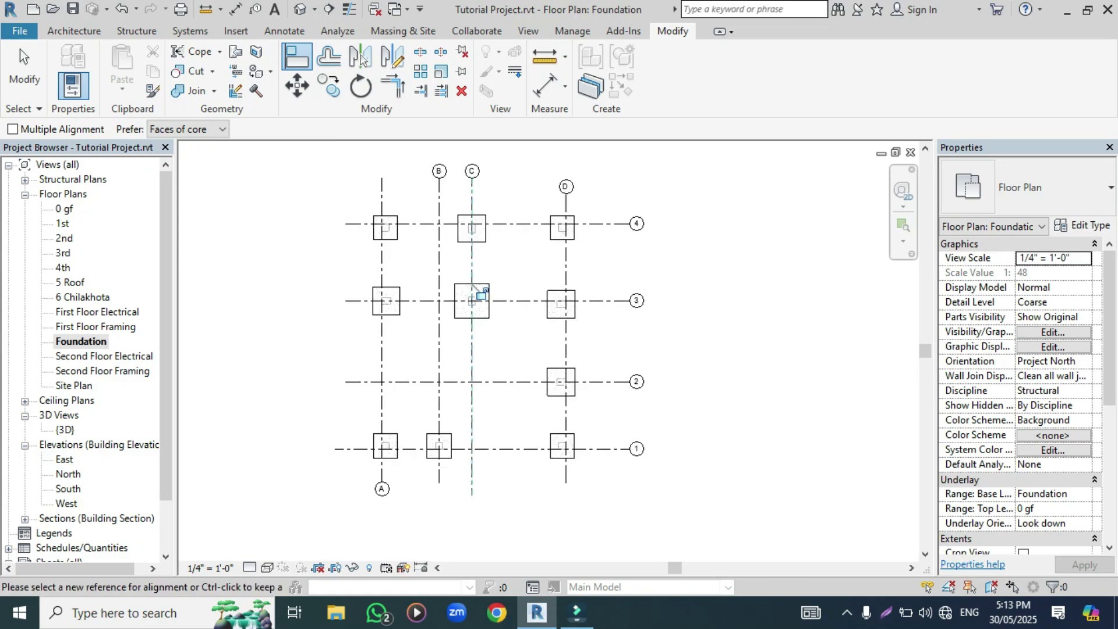